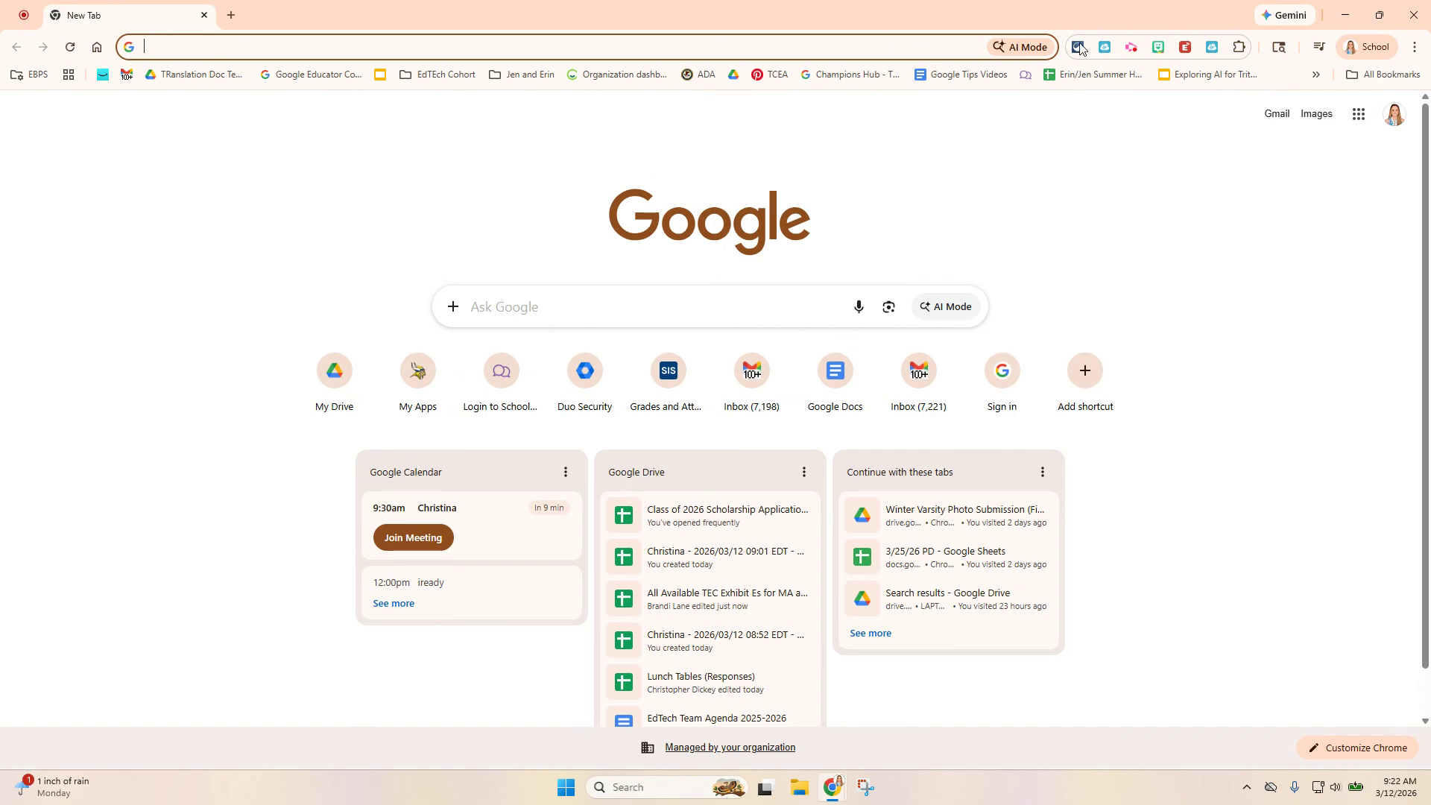
pyautogui.click(1131, 47)
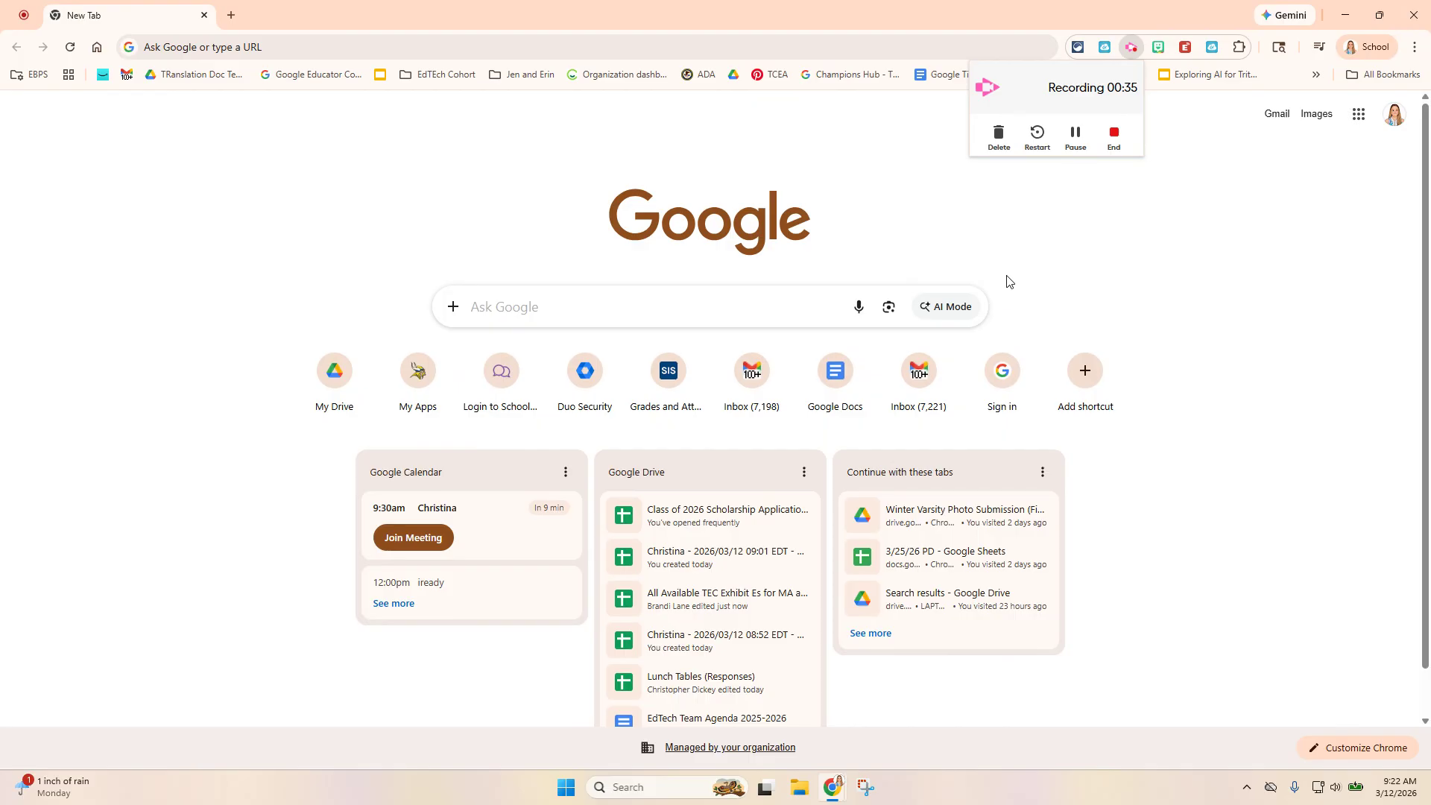
pyautogui.click(1075, 134)
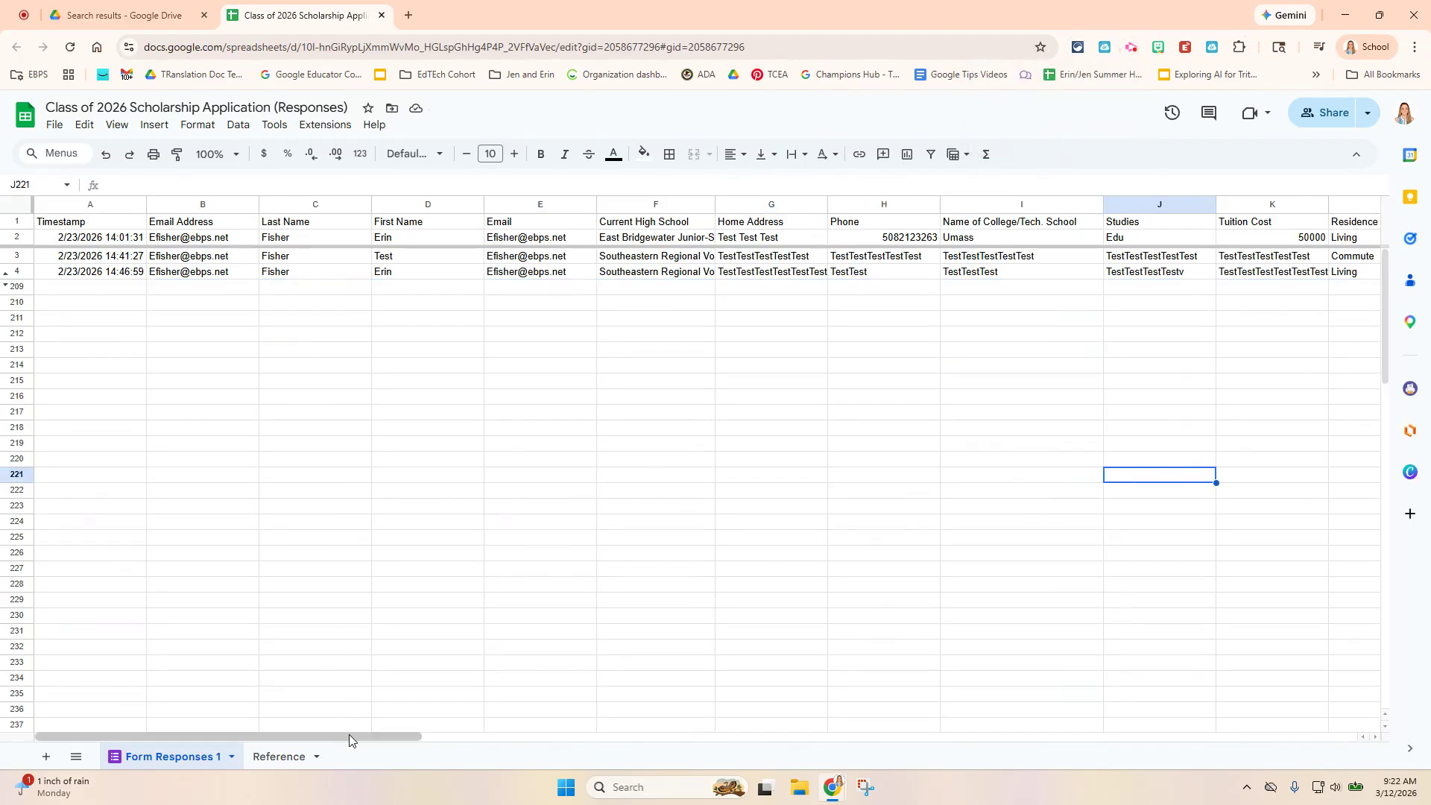
# Step: Review the scholarship response sheet's columns from Timestamp across to the merged document columns, including Specific Essay
pyautogui.moveTo(349, 734)
pyautogui.mouseDown()
pyautogui.moveTo(369, 733)
pyautogui.moveTo(348, 733)
pyautogui.mouseUp()
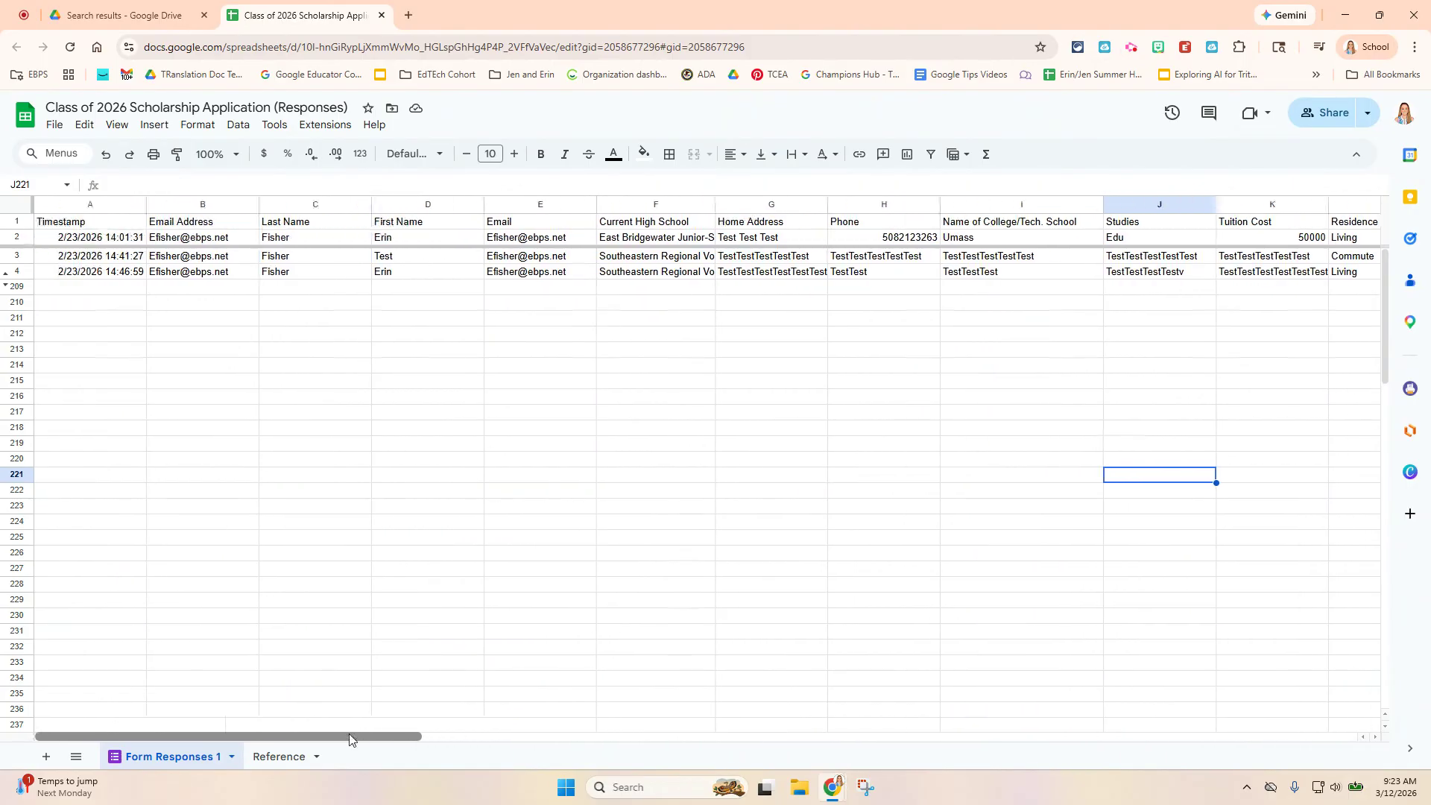
pyautogui.click(213, 226)
pyautogui.moveTo(406, 735); pyautogui.dragTo(1195, 751)
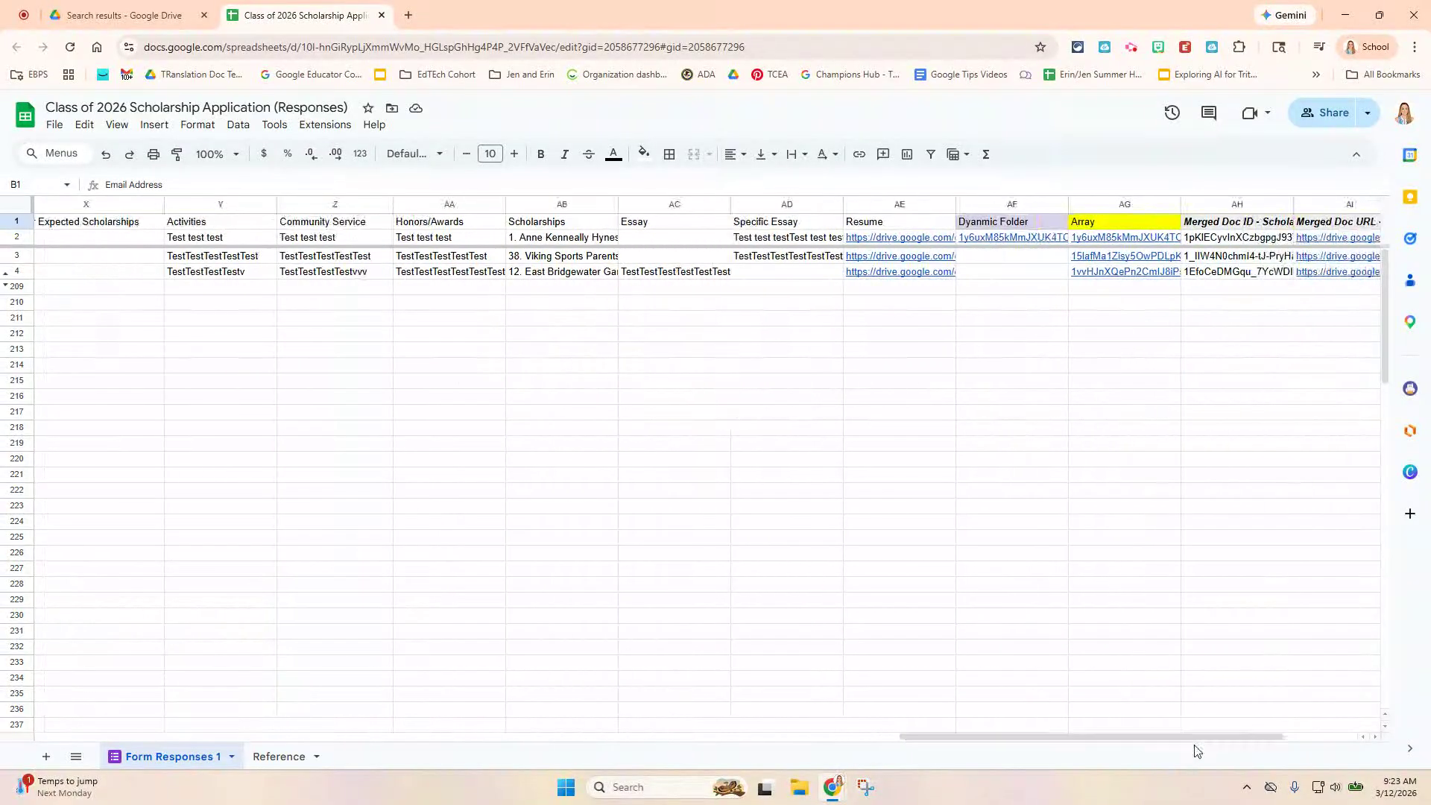
pyautogui.click(784, 204)
pyautogui.moveTo(1022, 744); pyautogui.dragTo(97, 745)
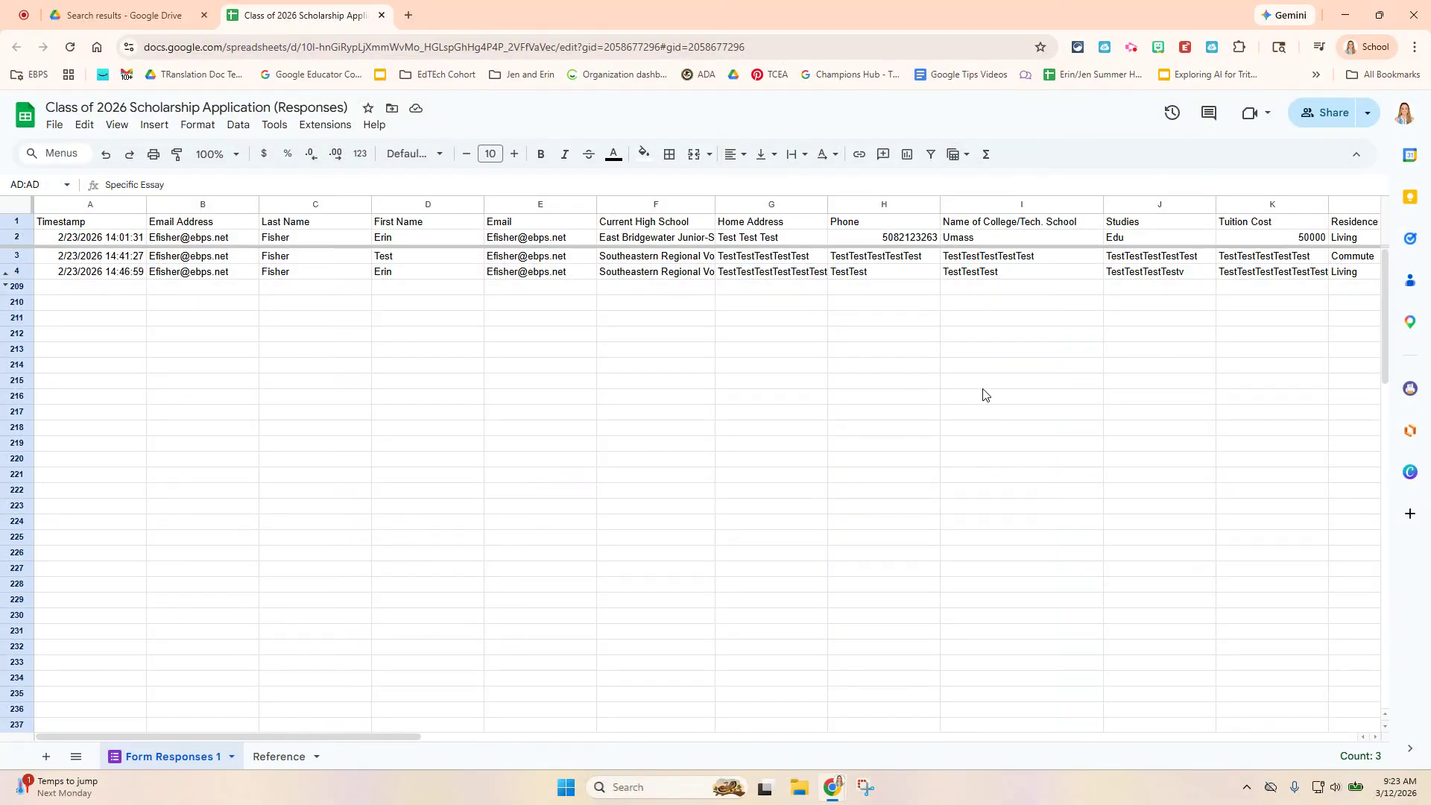
pyautogui.click(1131, 47)
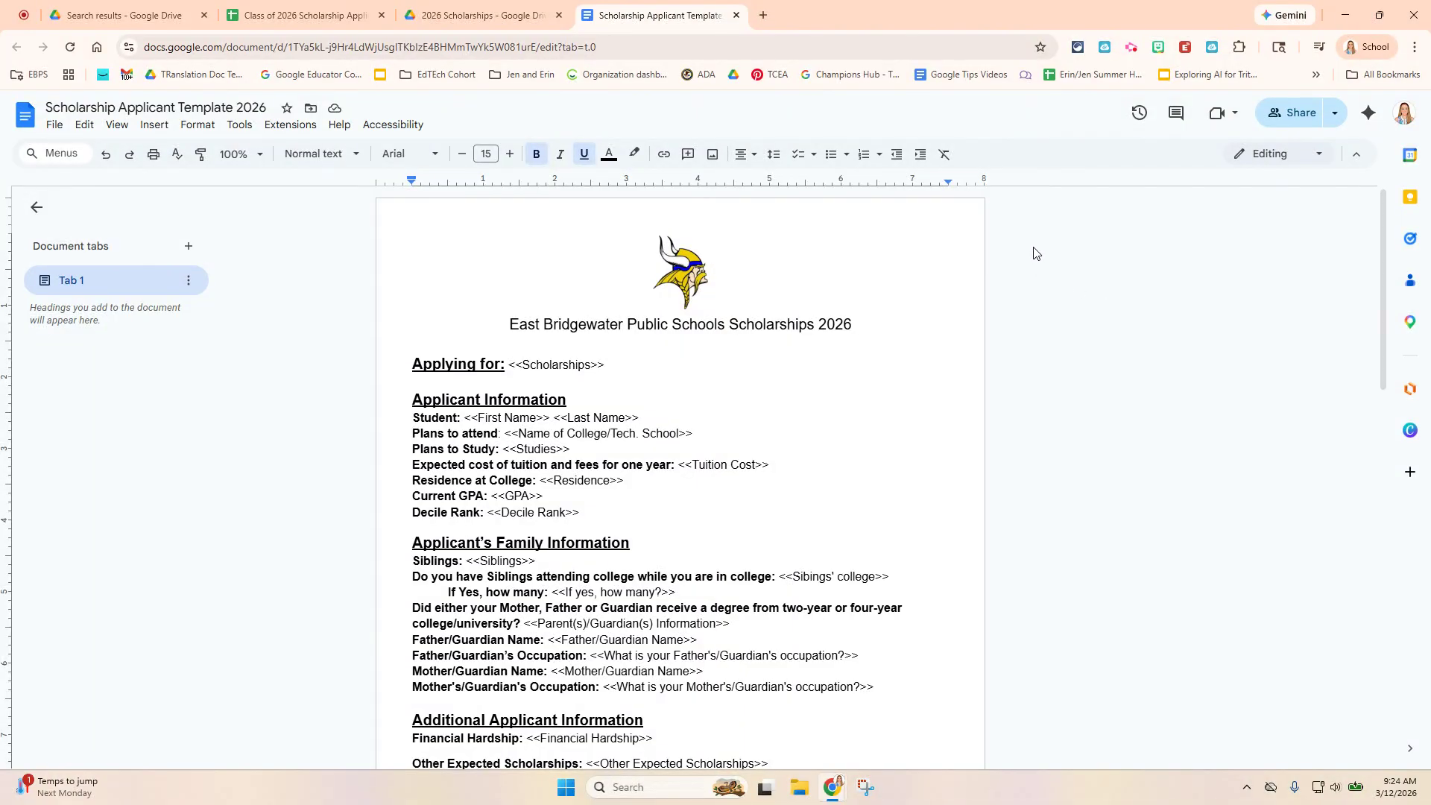
# Step: Examine the double angle brackets around the Scholarships merge tag in the Scholarship Applicant Template 2026 document
pyautogui.moveTo(591, 365); pyautogui.dragTo(677, 364)
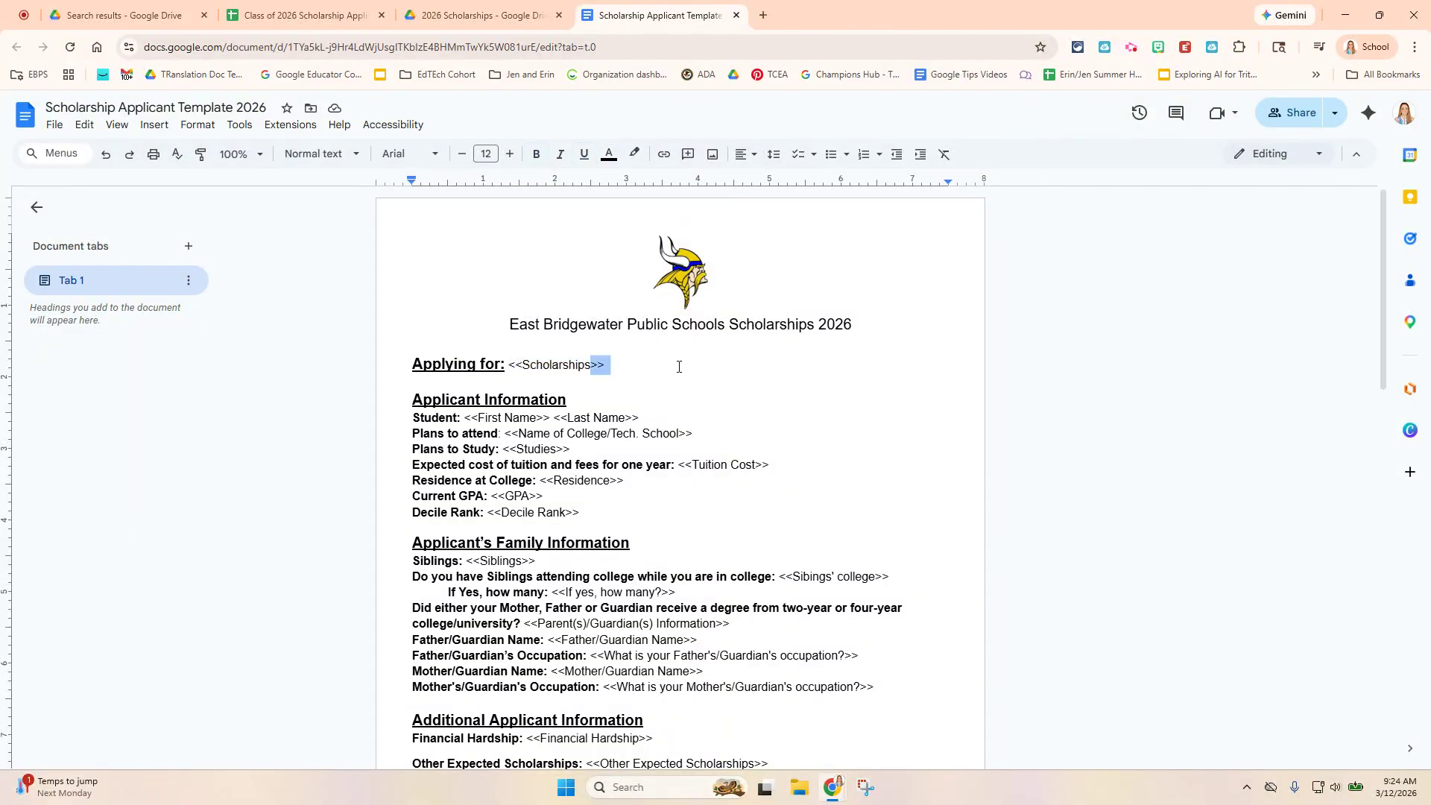
pyautogui.click(1082, 362)
pyautogui.moveTo(523, 363); pyautogui.dragTo(511, 365)
pyautogui.click(739, 408)
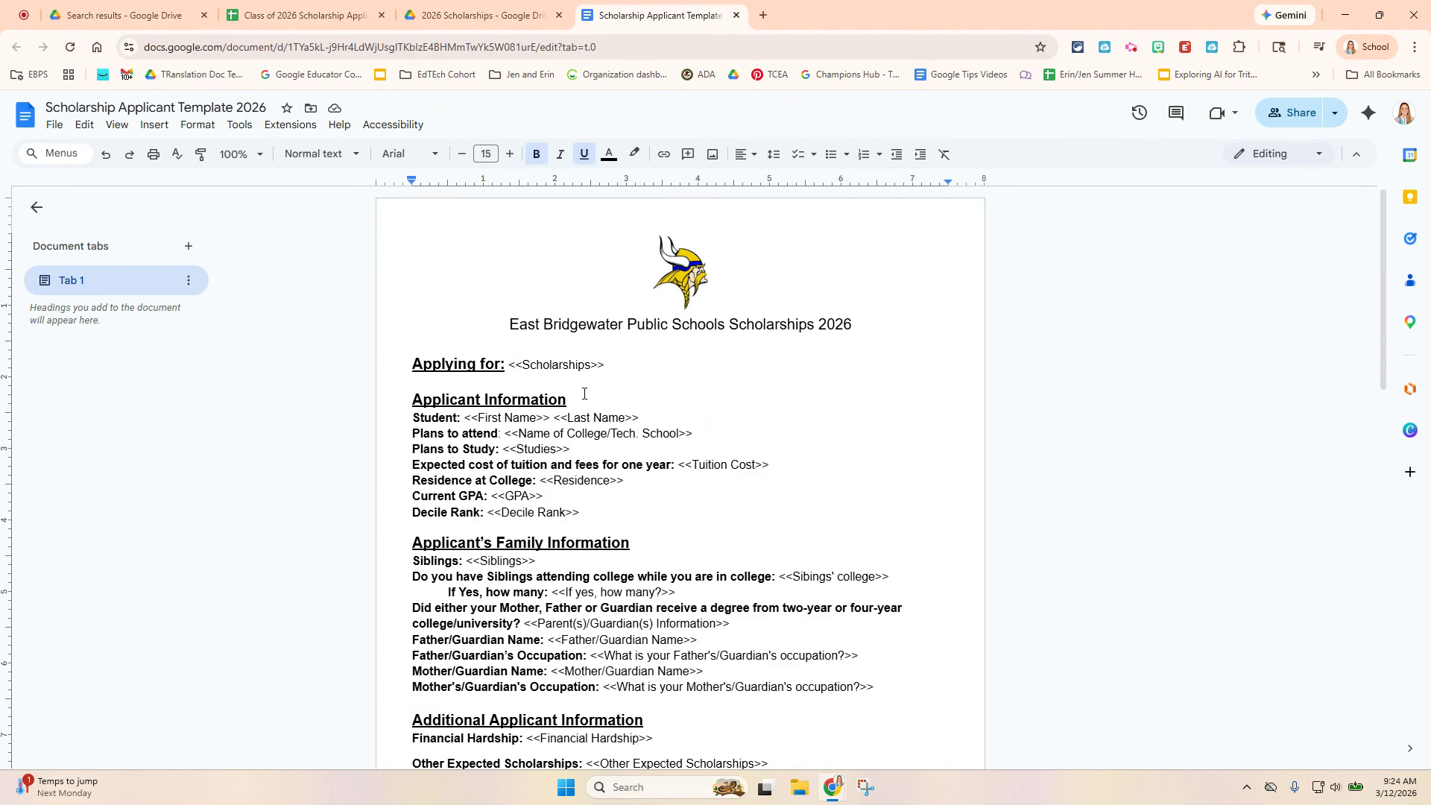
pyautogui.moveTo(521, 364); pyautogui.dragTo(508, 364)
pyautogui.click(880, 387)
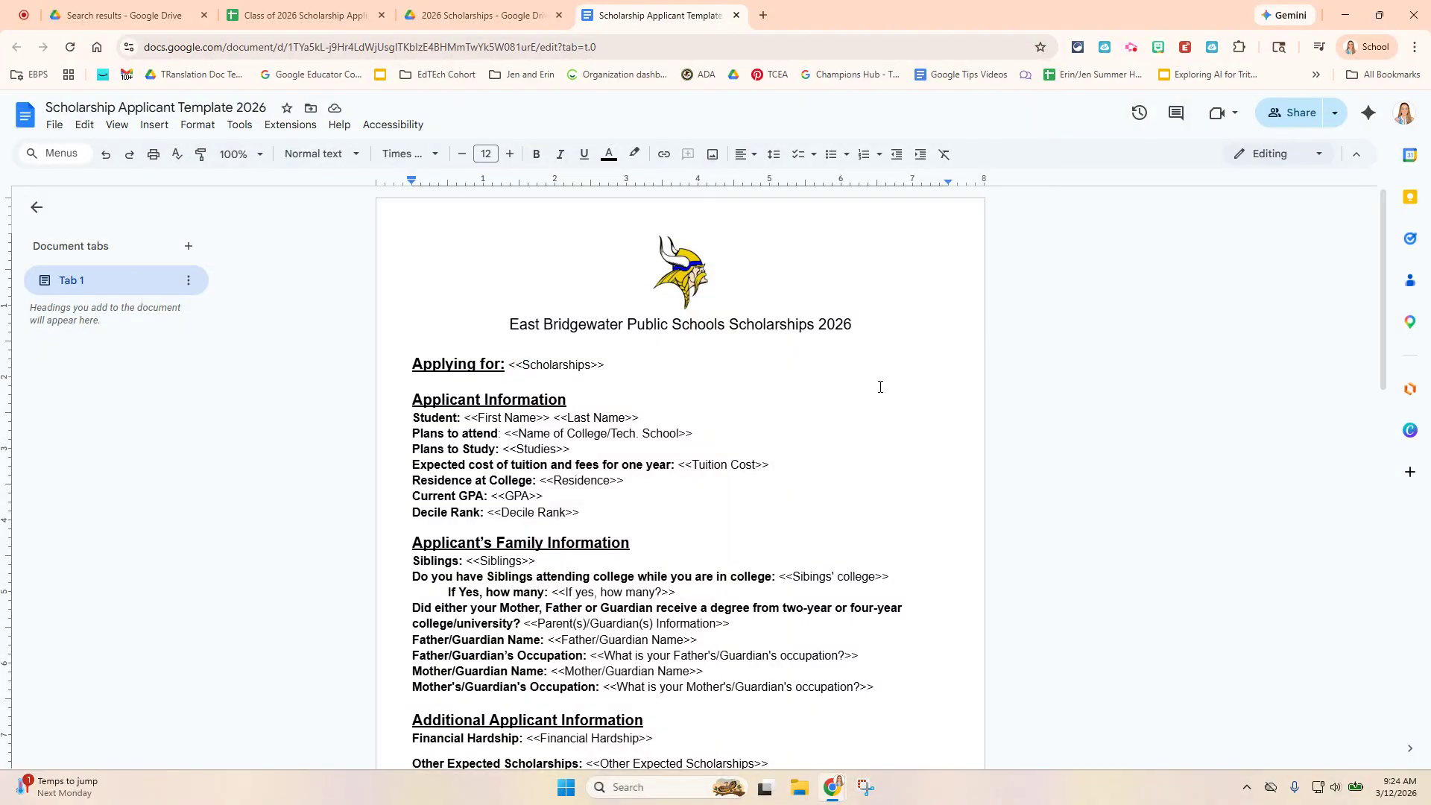
# Step: Set up a find and replace in the template document that swaps "{{" for "<<"
pyautogui.hotkey('ctrl', 'f')
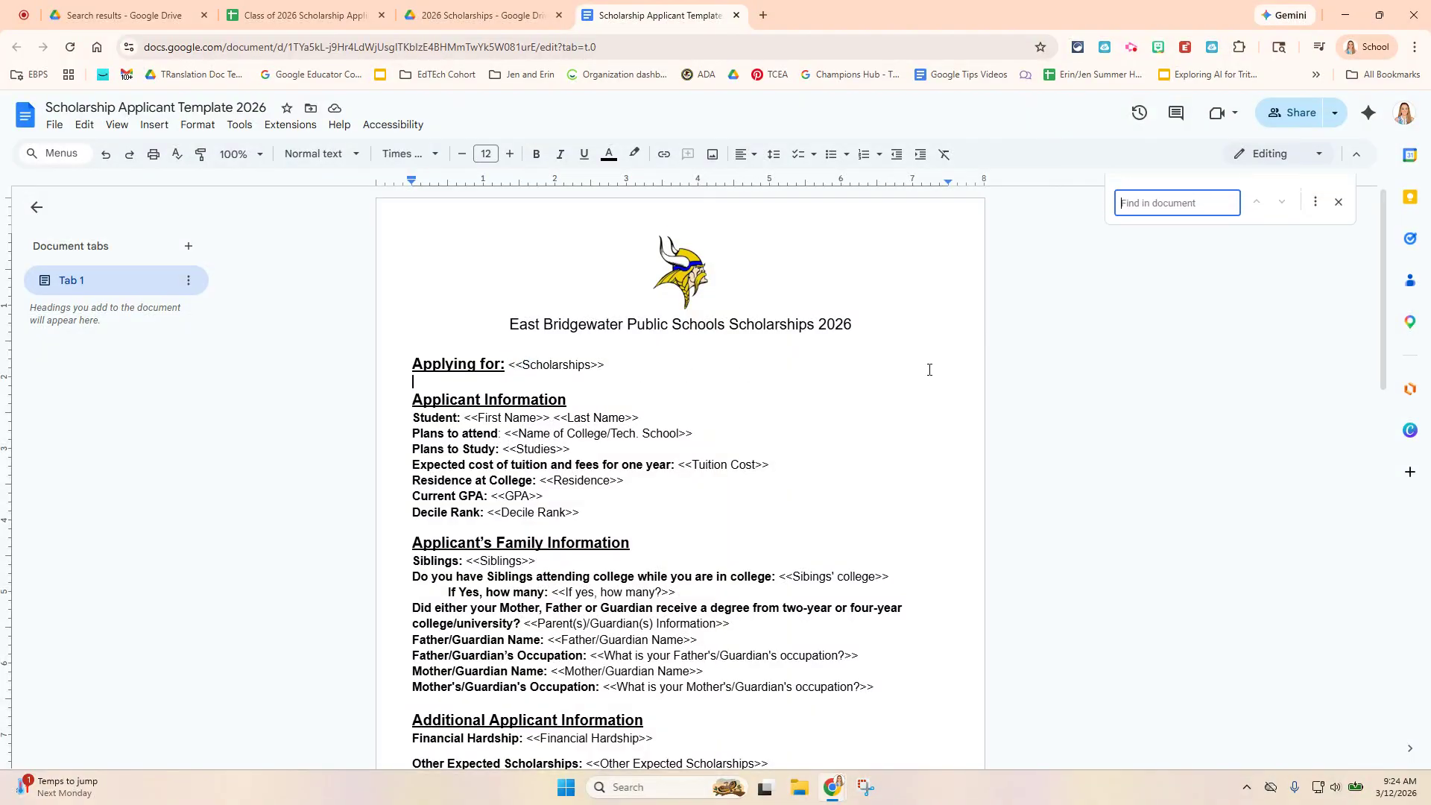
pyautogui.click(1315, 202)
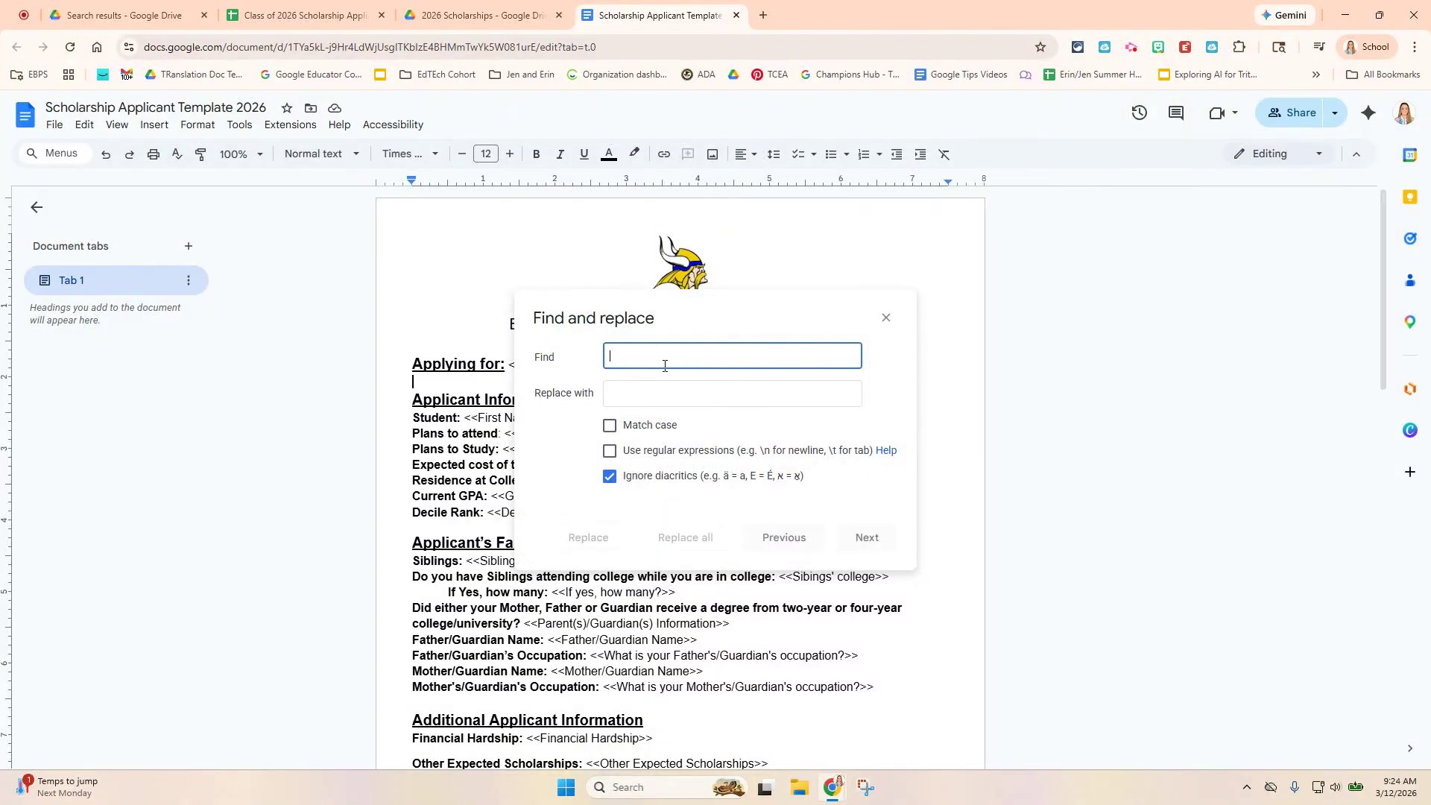
pyautogui.write('{{')
pyautogui.click(669, 384)
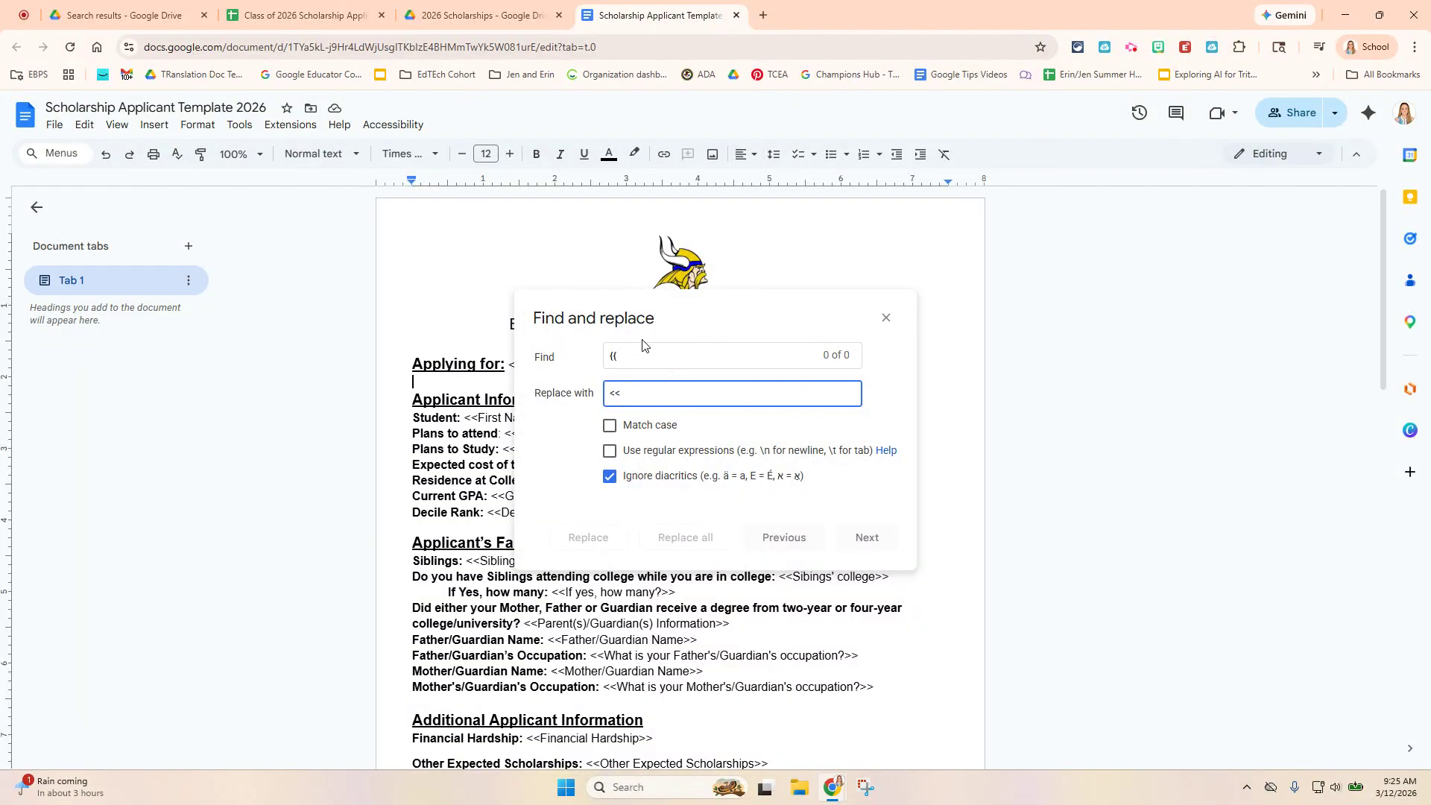
# Step: Change the find and replace to swap "}}" for ">>" and close the dialog without replacing anything
pyautogui.click(629, 357)
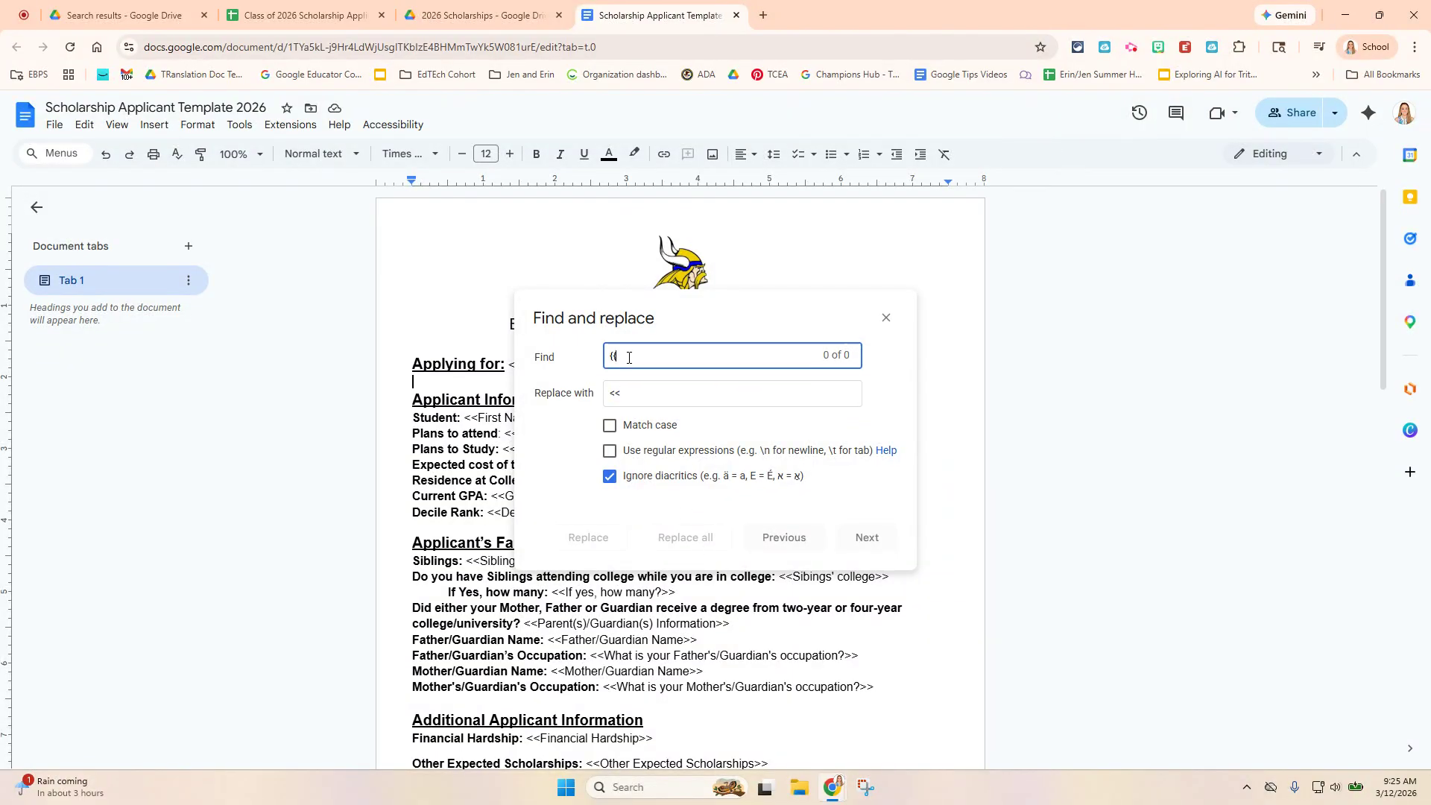
pyautogui.moveTo(629, 357); pyautogui.dragTo(523, 367)
pyautogui.write('}}')
pyautogui.press('Tab')
pyautogui.write('>>')
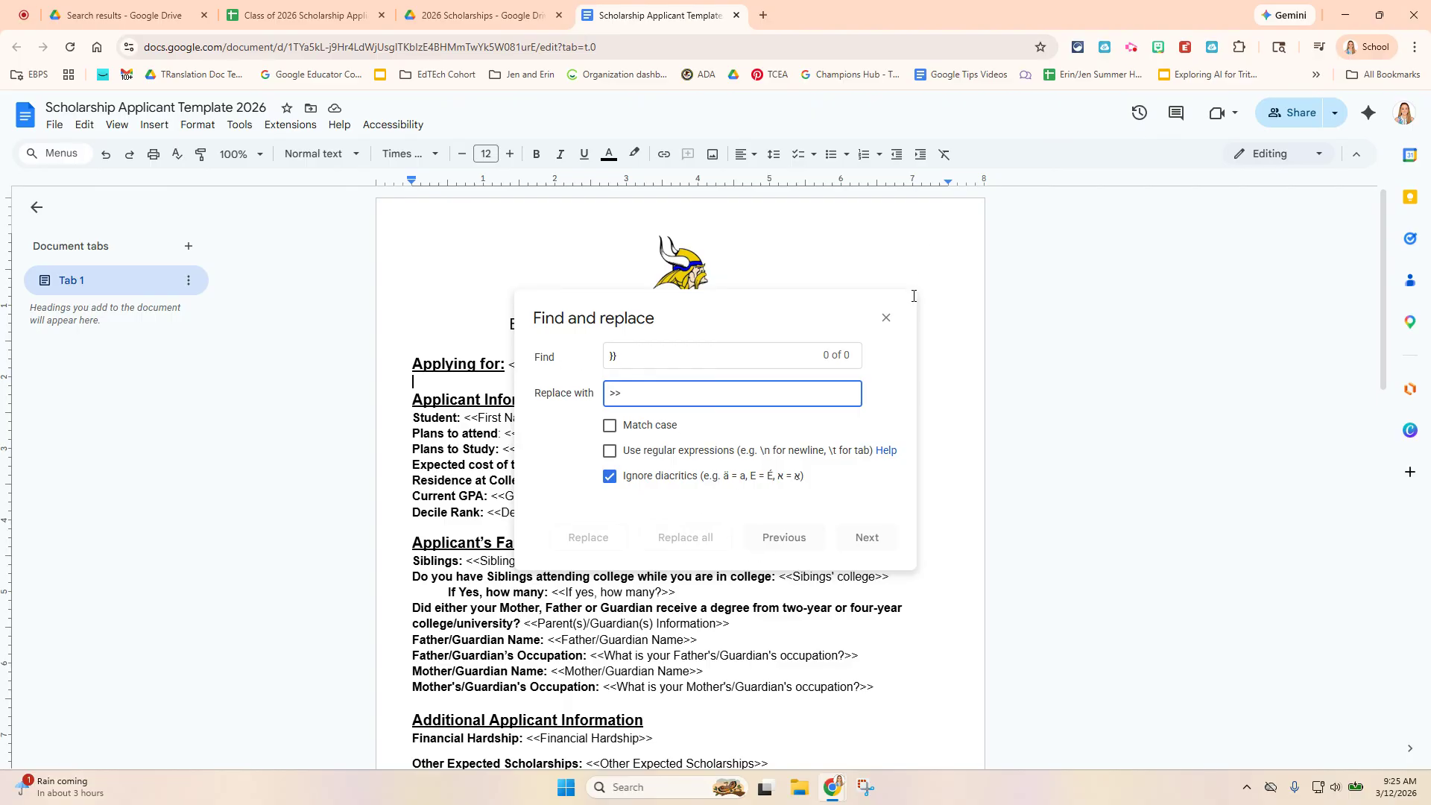
pyautogui.click(887, 318)
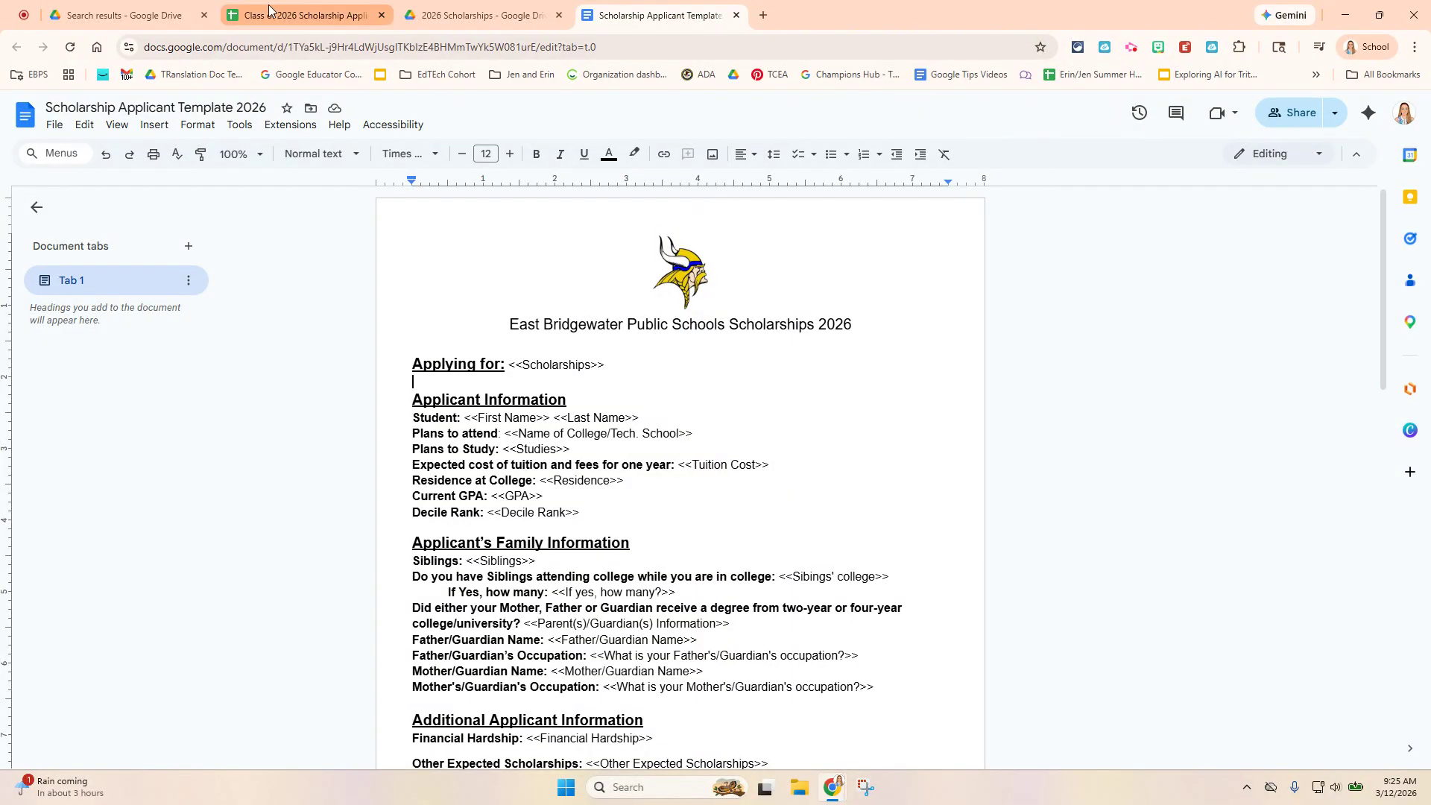
# Step: In the scholarship responses sheet, inspect the wording of the First Name, Last Name and Home Address header cells
pyautogui.click(294, 15)
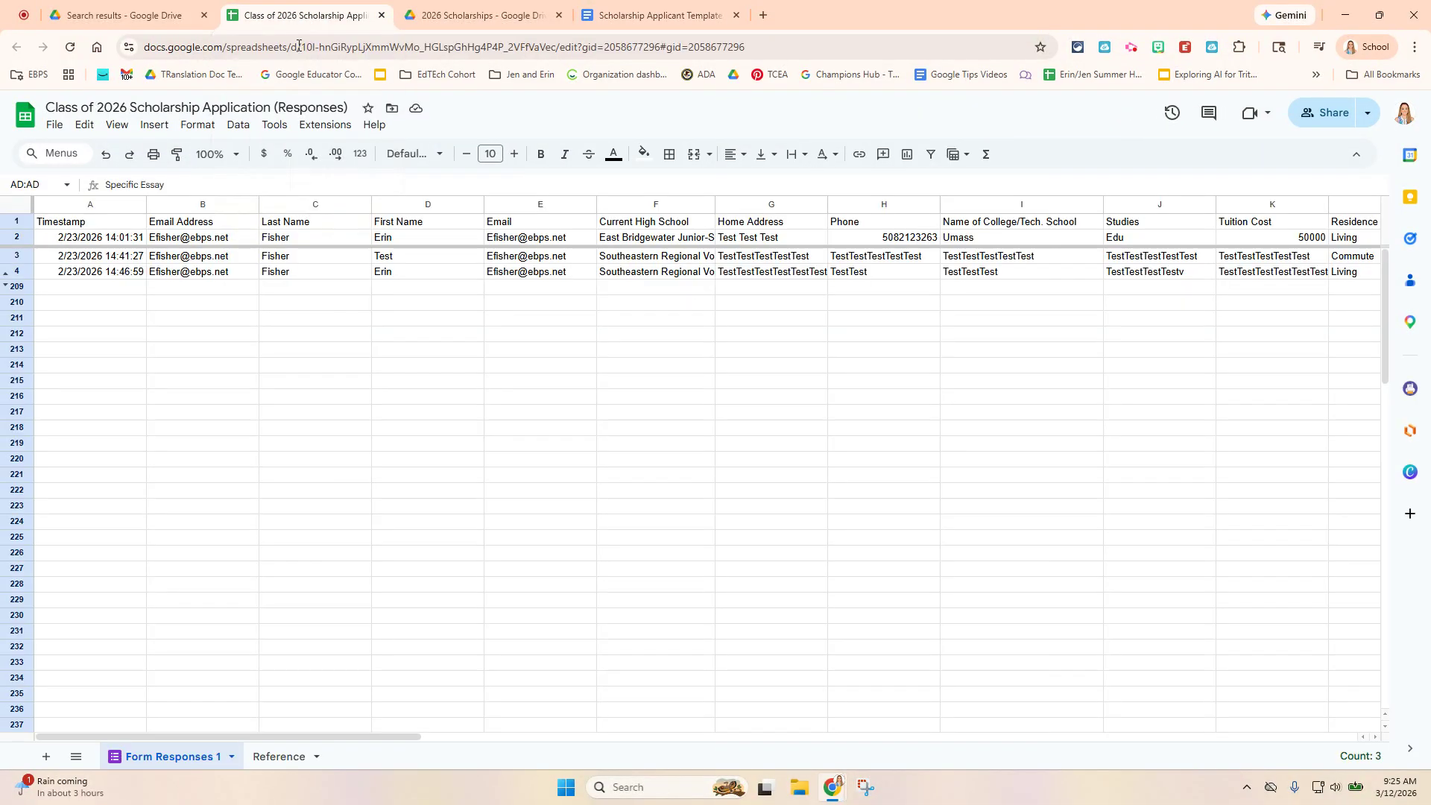
pyautogui.click(432, 225)
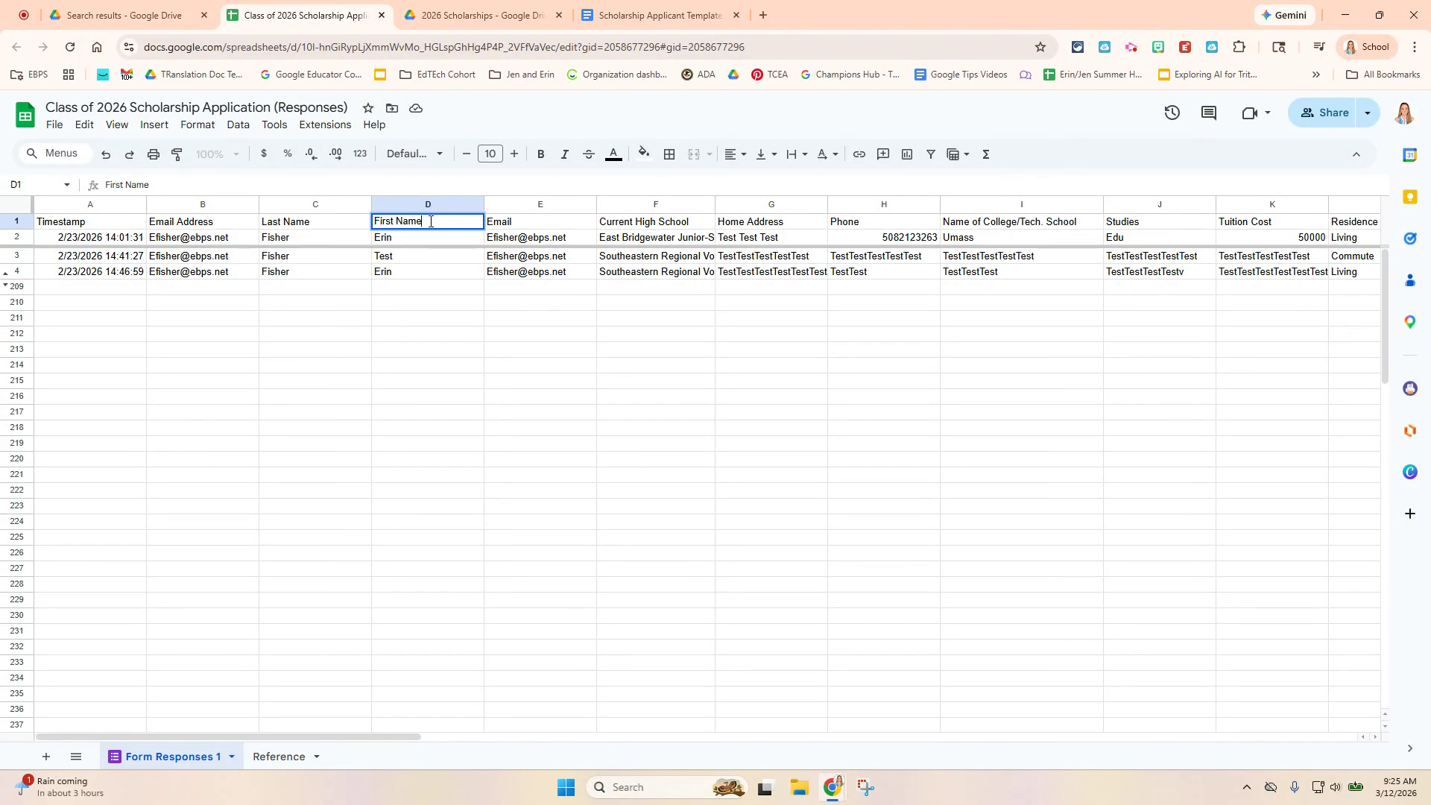
pyautogui.click(516, 230)
pyautogui.click(339, 232)
pyautogui.doubleClick(339, 232)
pyautogui.click(779, 221)
pyautogui.doubleClick(778, 221)
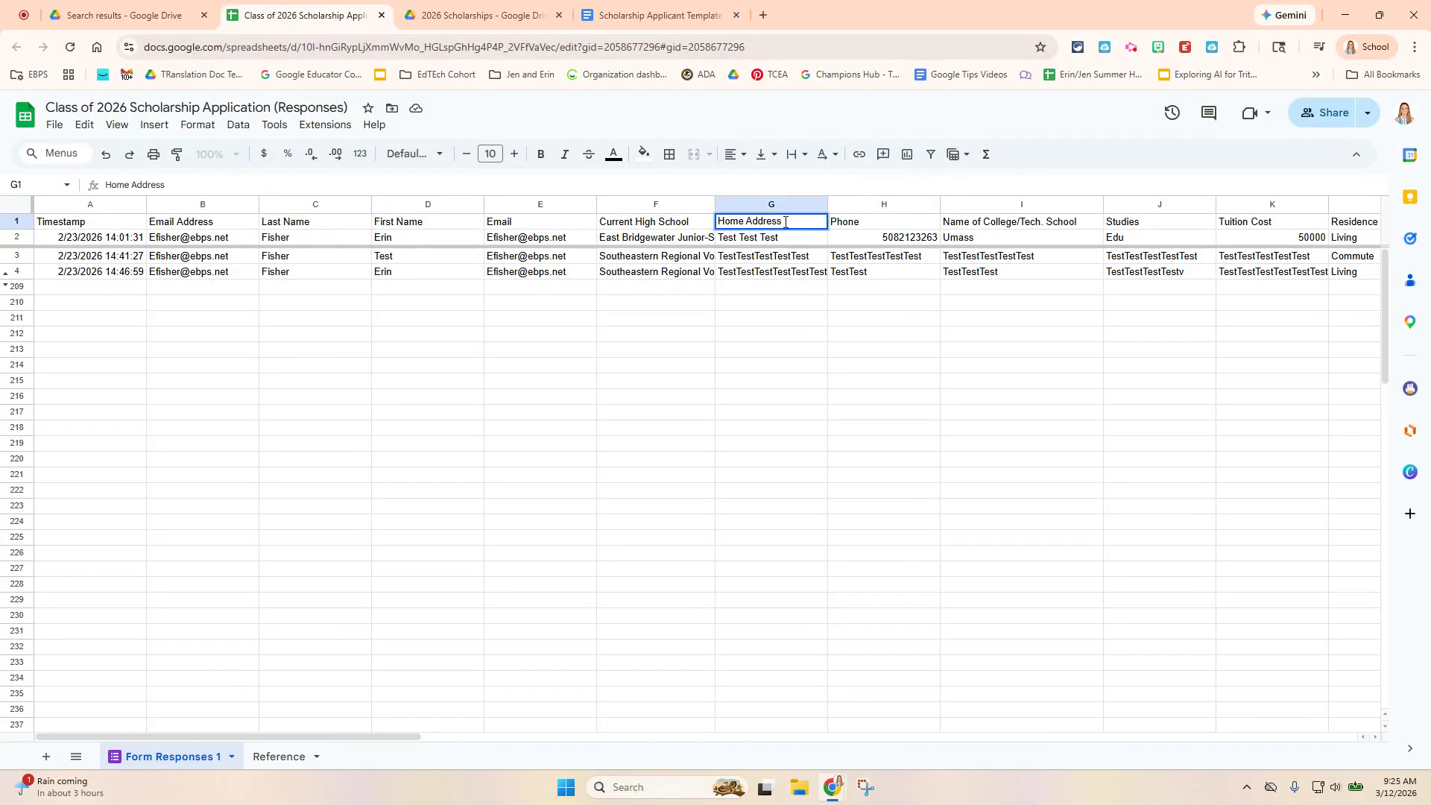
pyautogui.click(753, 444)
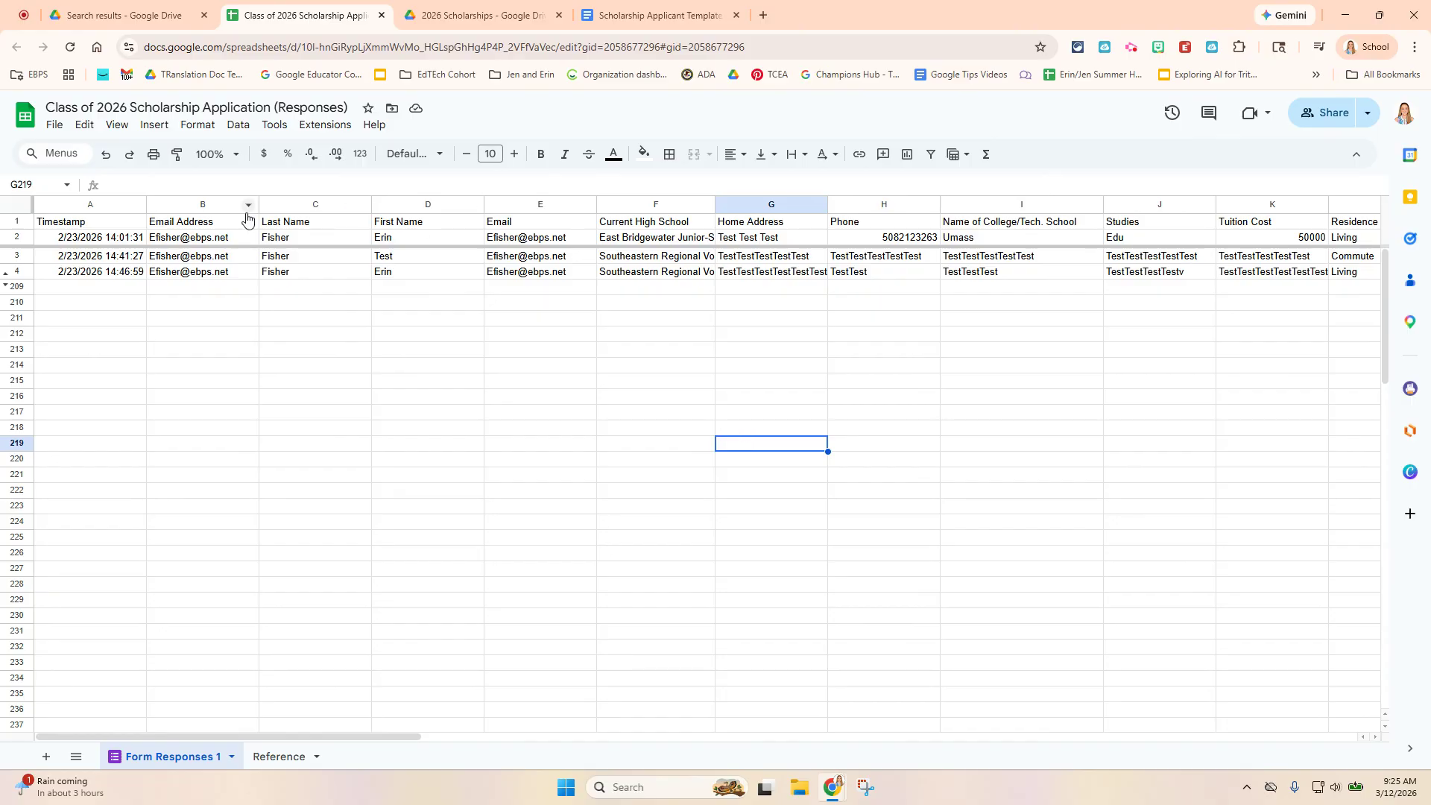
# Step: Check the row 1 headers Last Name, First Name, Email, Current High School, Home Address and Phone one by one
pyautogui.click(298, 224)
pyautogui.click(407, 228)
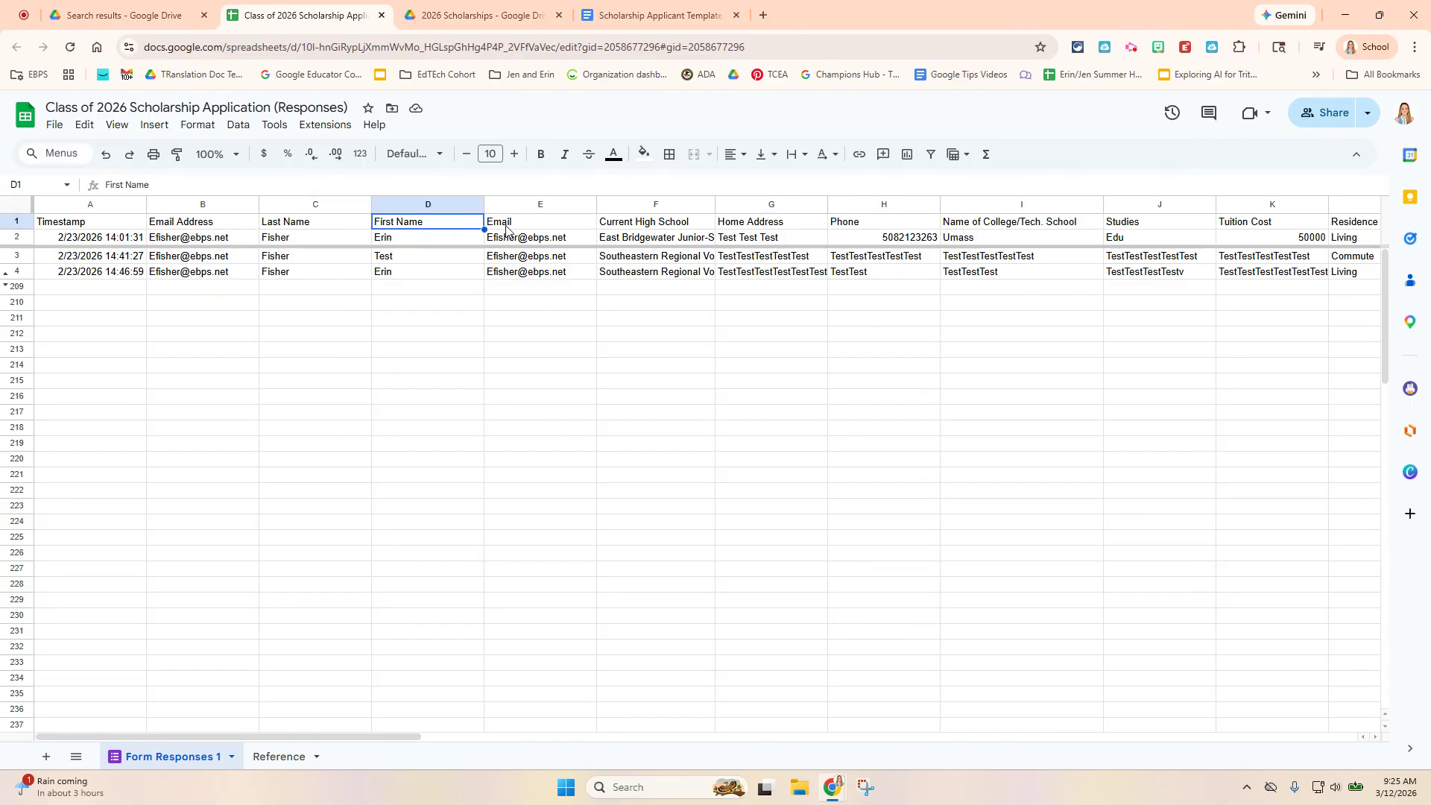
pyautogui.click(514, 228)
pyautogui.click(691, 225)
pyautogui.click(765, 233)
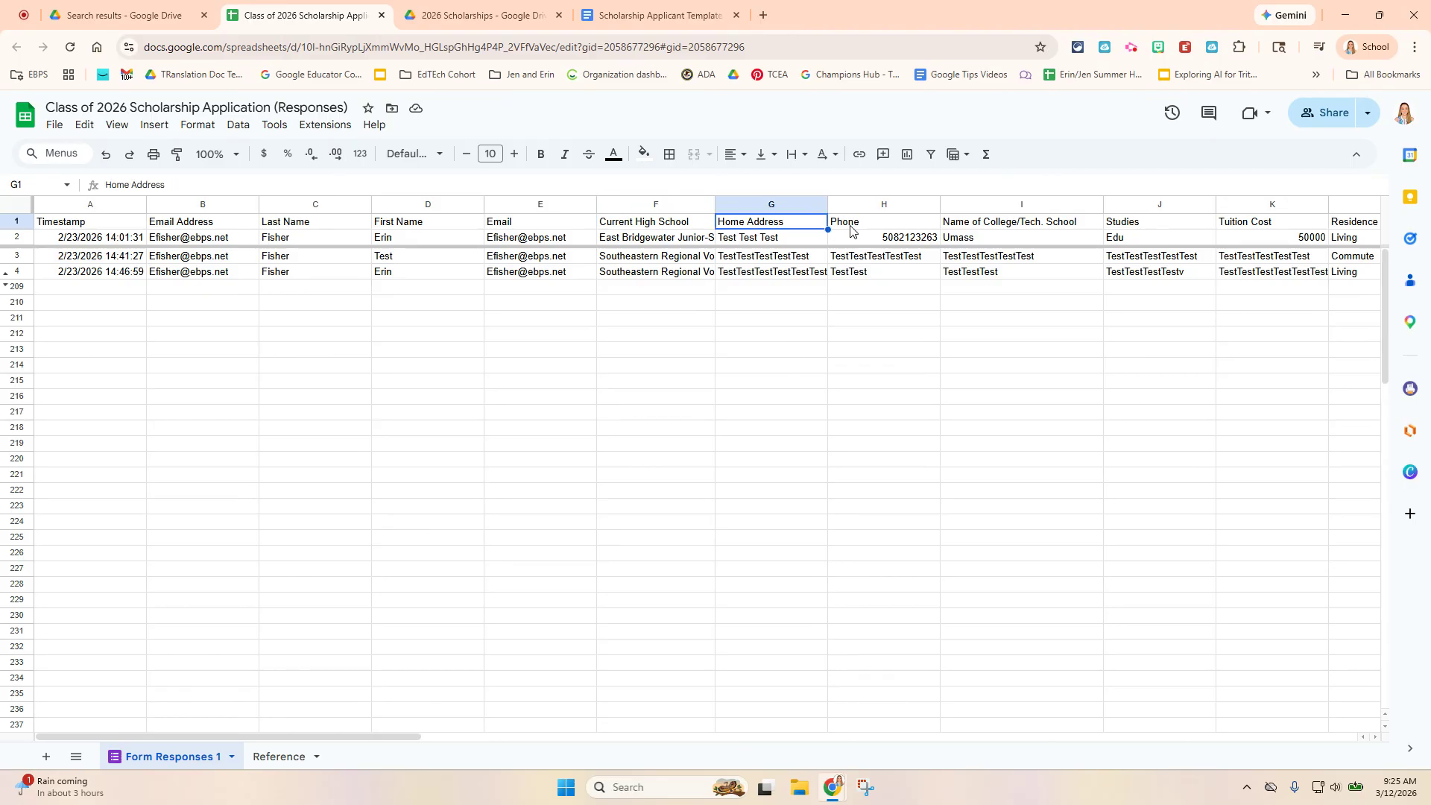
pyautogui.click(854, 231)
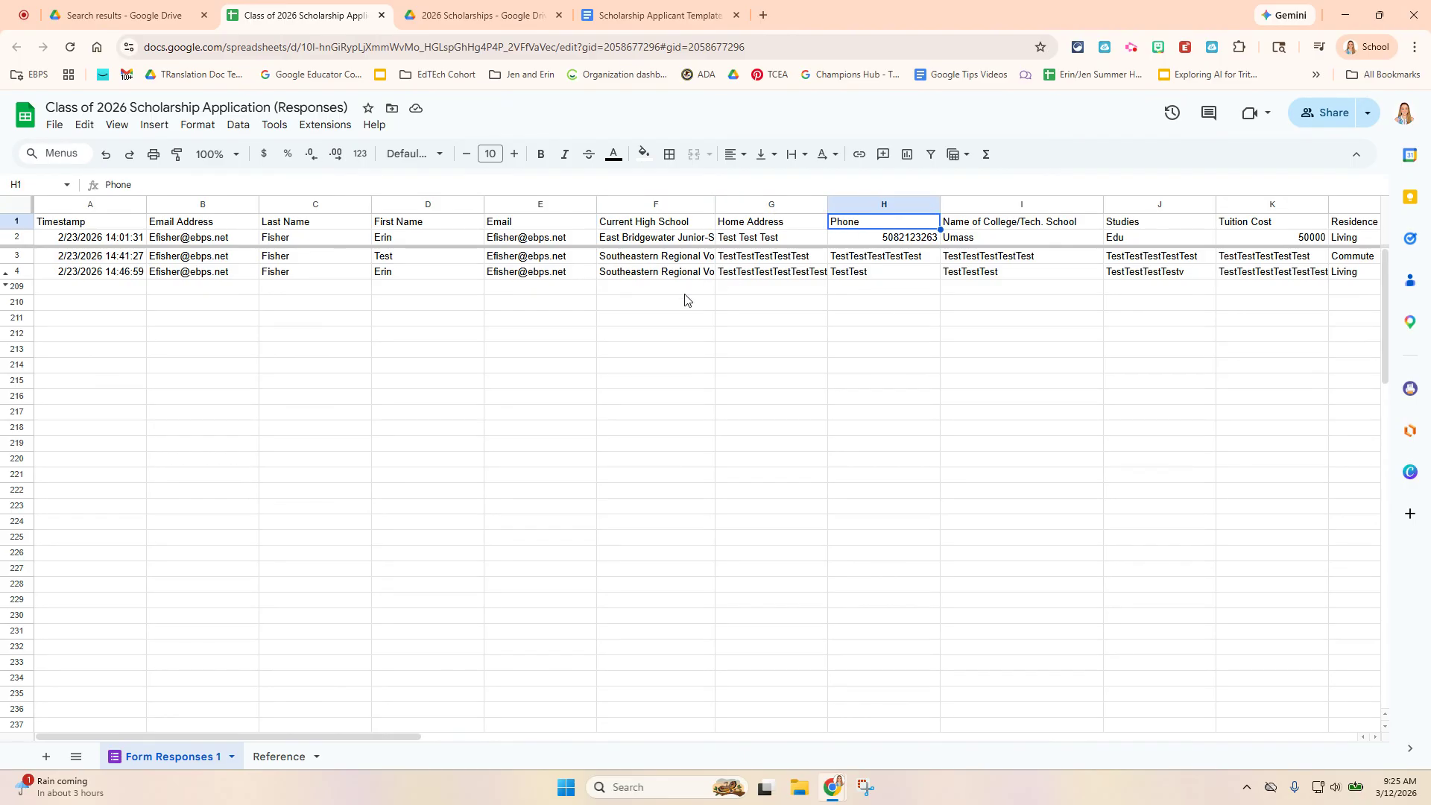
pyautogui.click(557, 429)
# Step: Review the merge tags throughout the Scholarship Applicant Template and compare them with the First Name header in the responses sheet
pyautogui.click(639, 3)
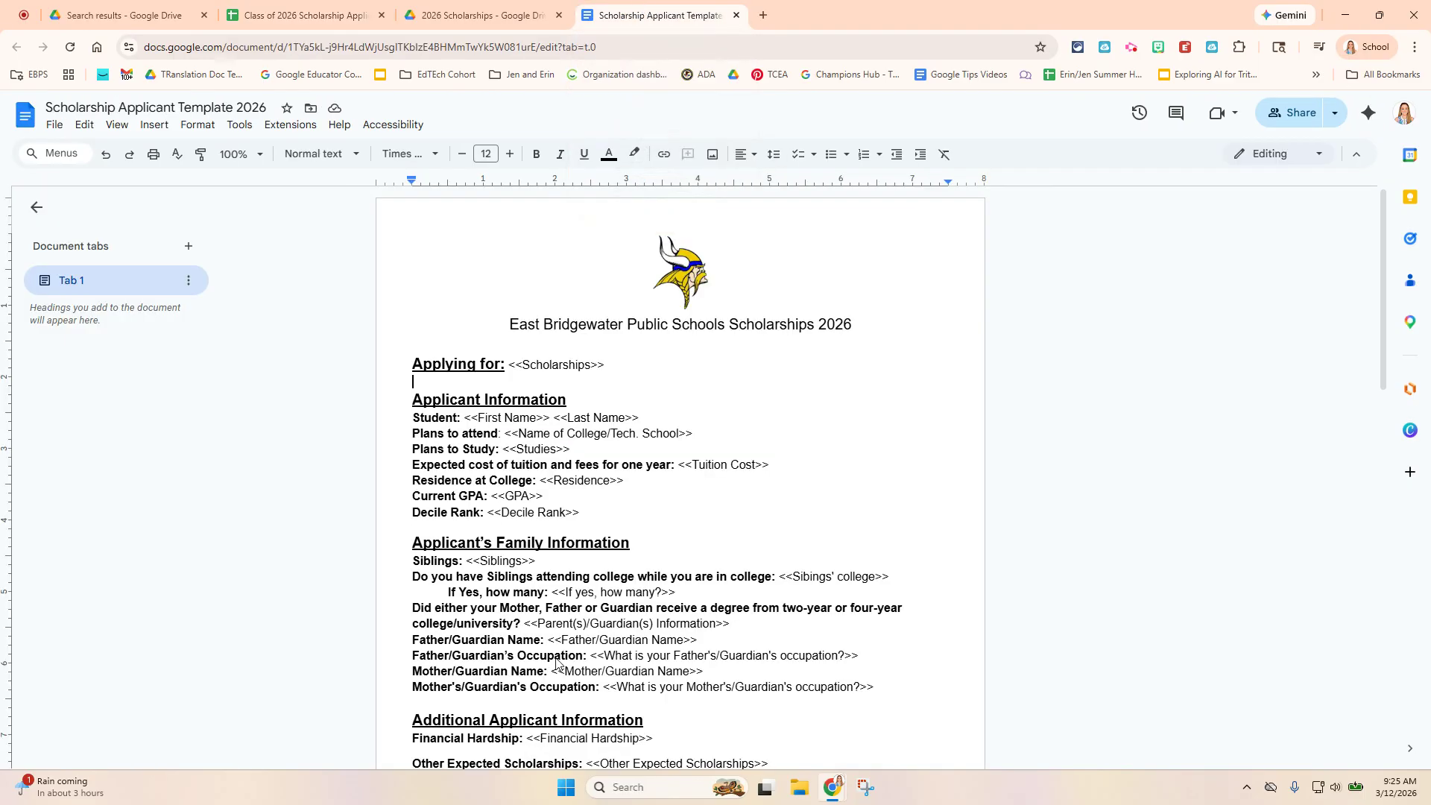
pyautogui.scroll(-4, 890, 403)
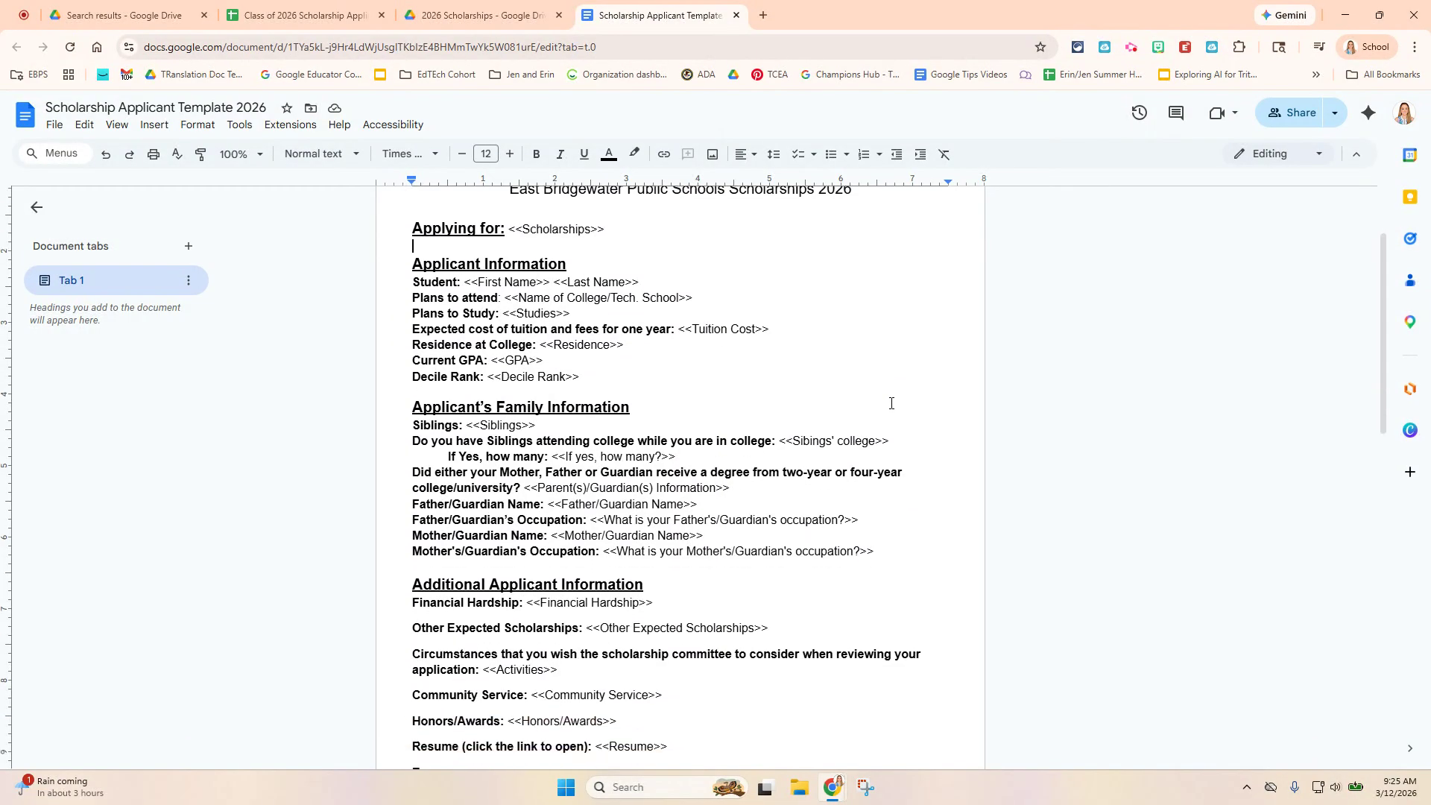
pyautogui.scroll(-10, 890, 403)
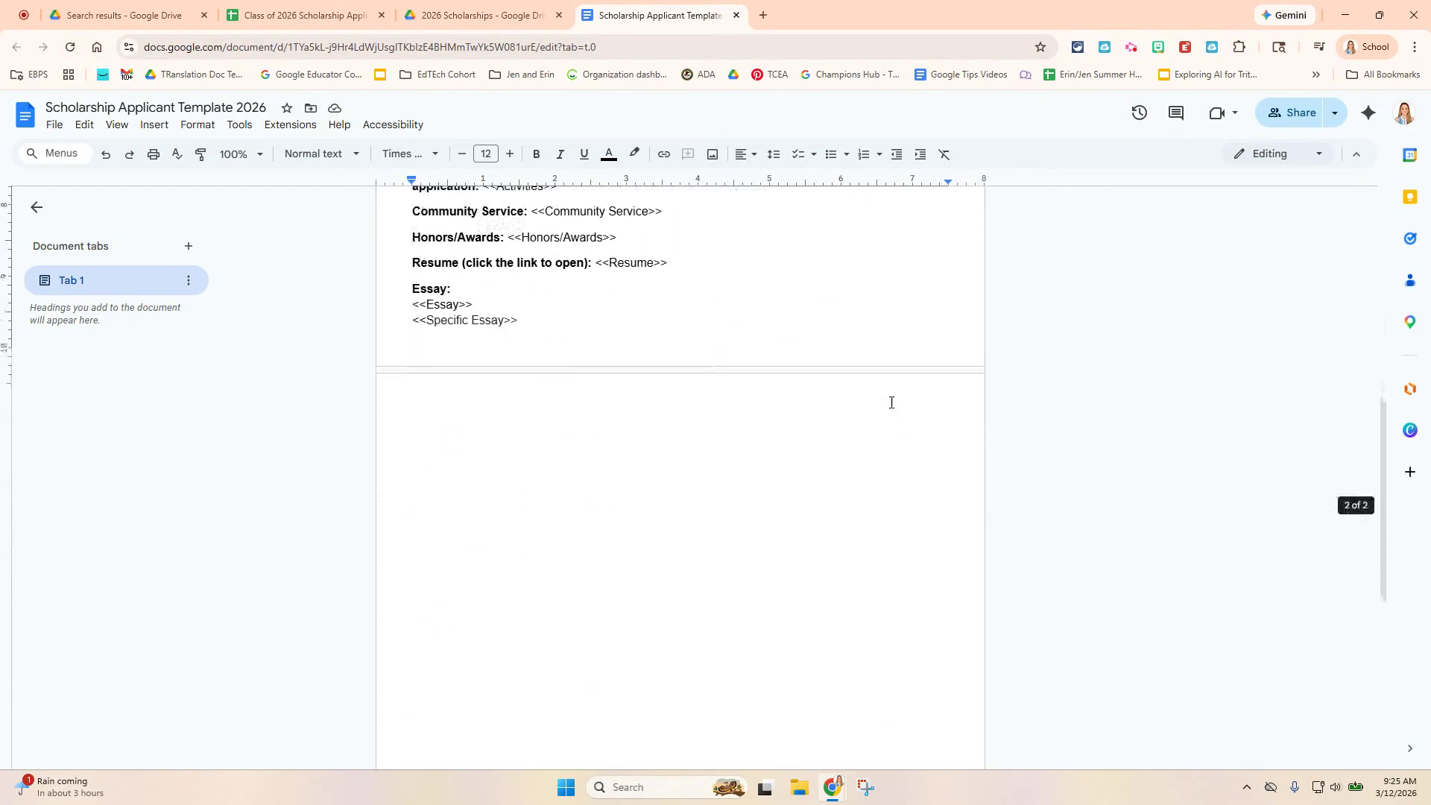
pyautogui.scroll(14, 898, 397)
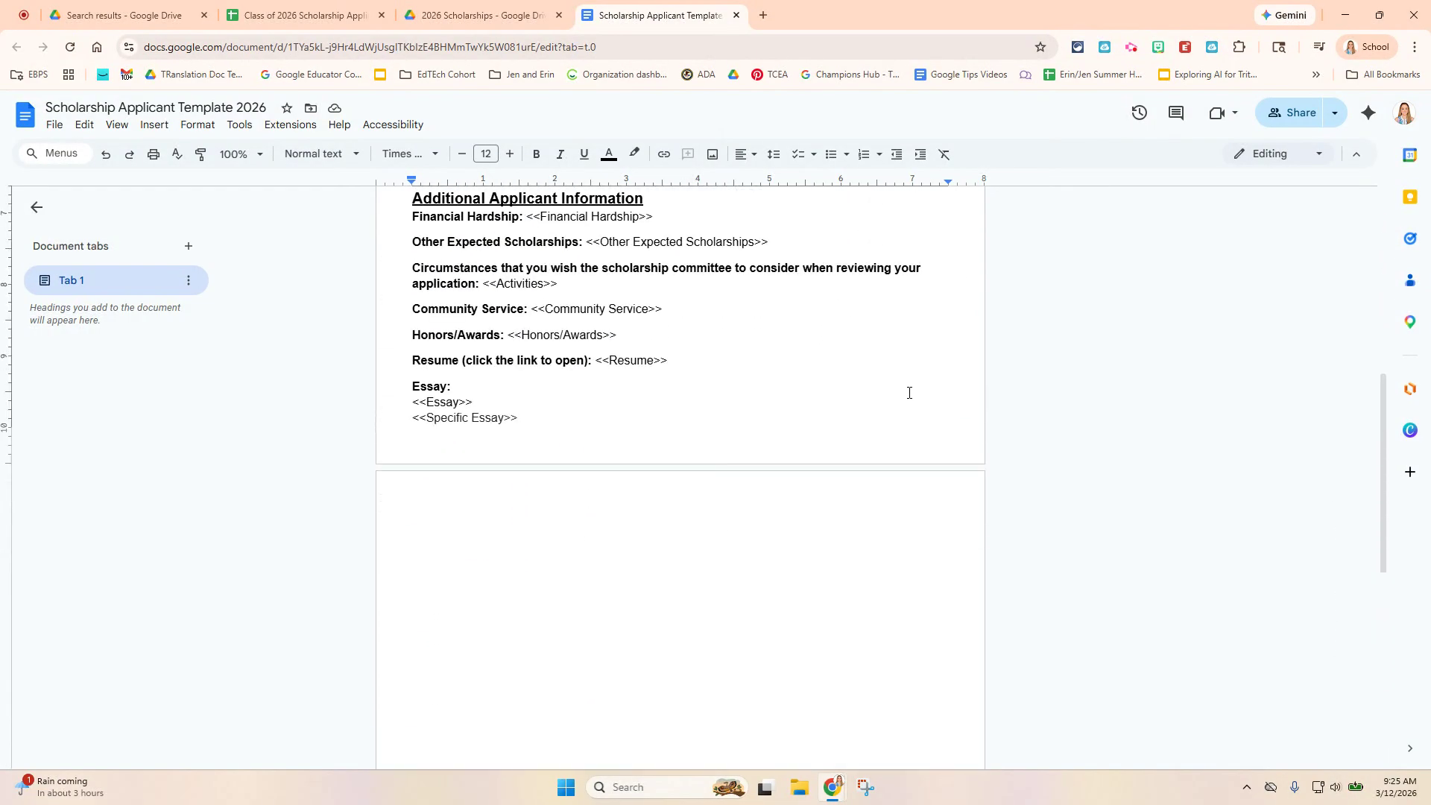
pyautogui.click(306, 15)
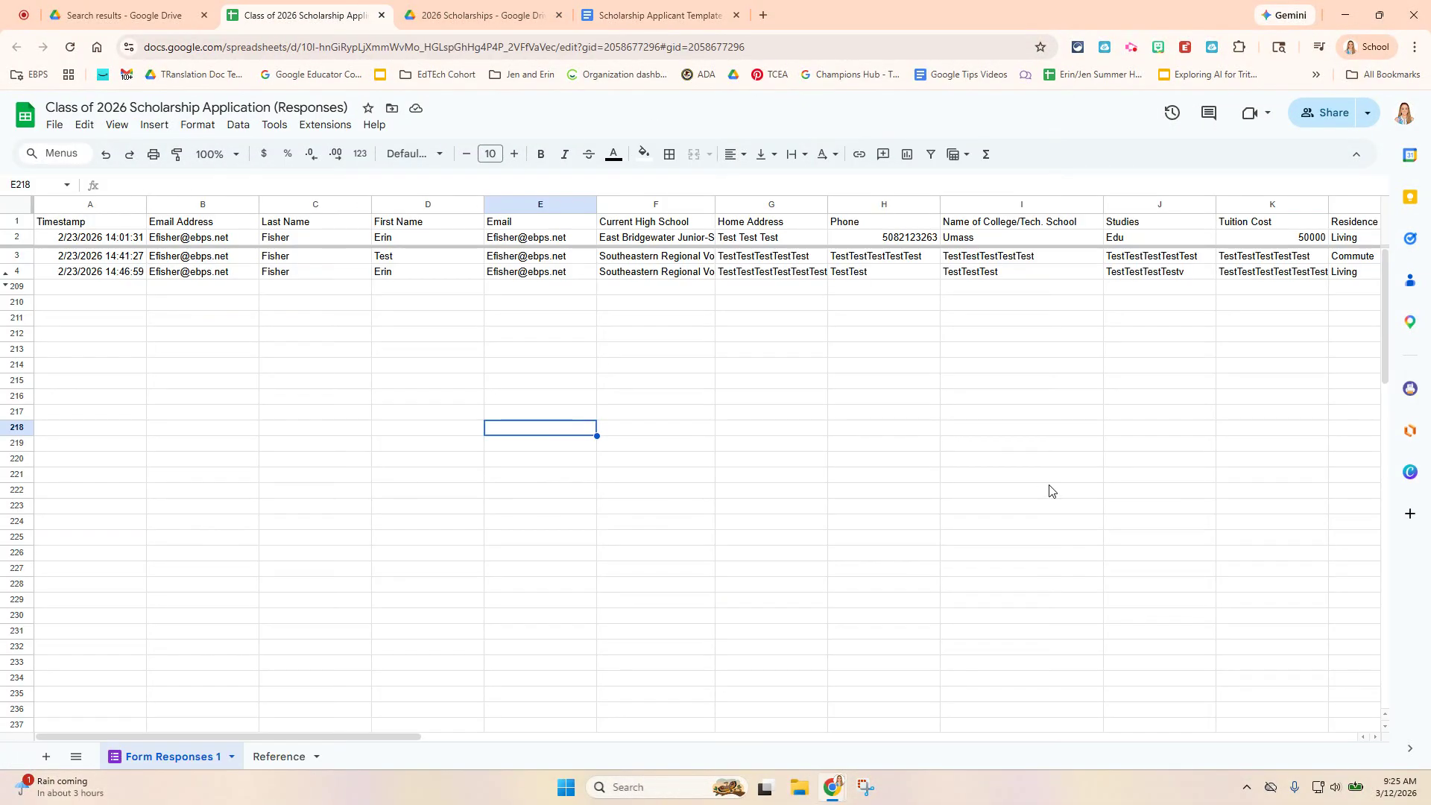
pyautogui.click(439, 224)
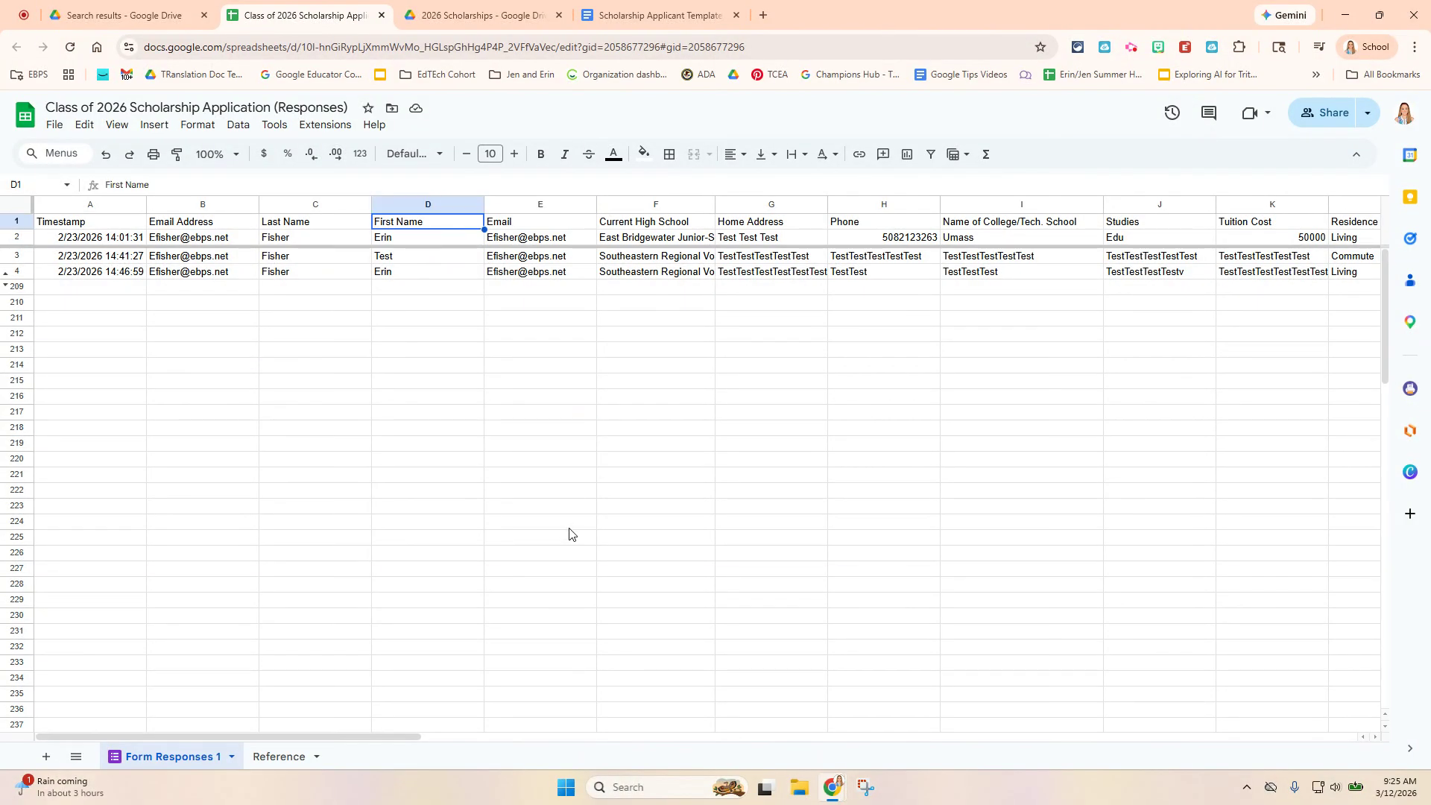
pyautogui.click(787, 567)
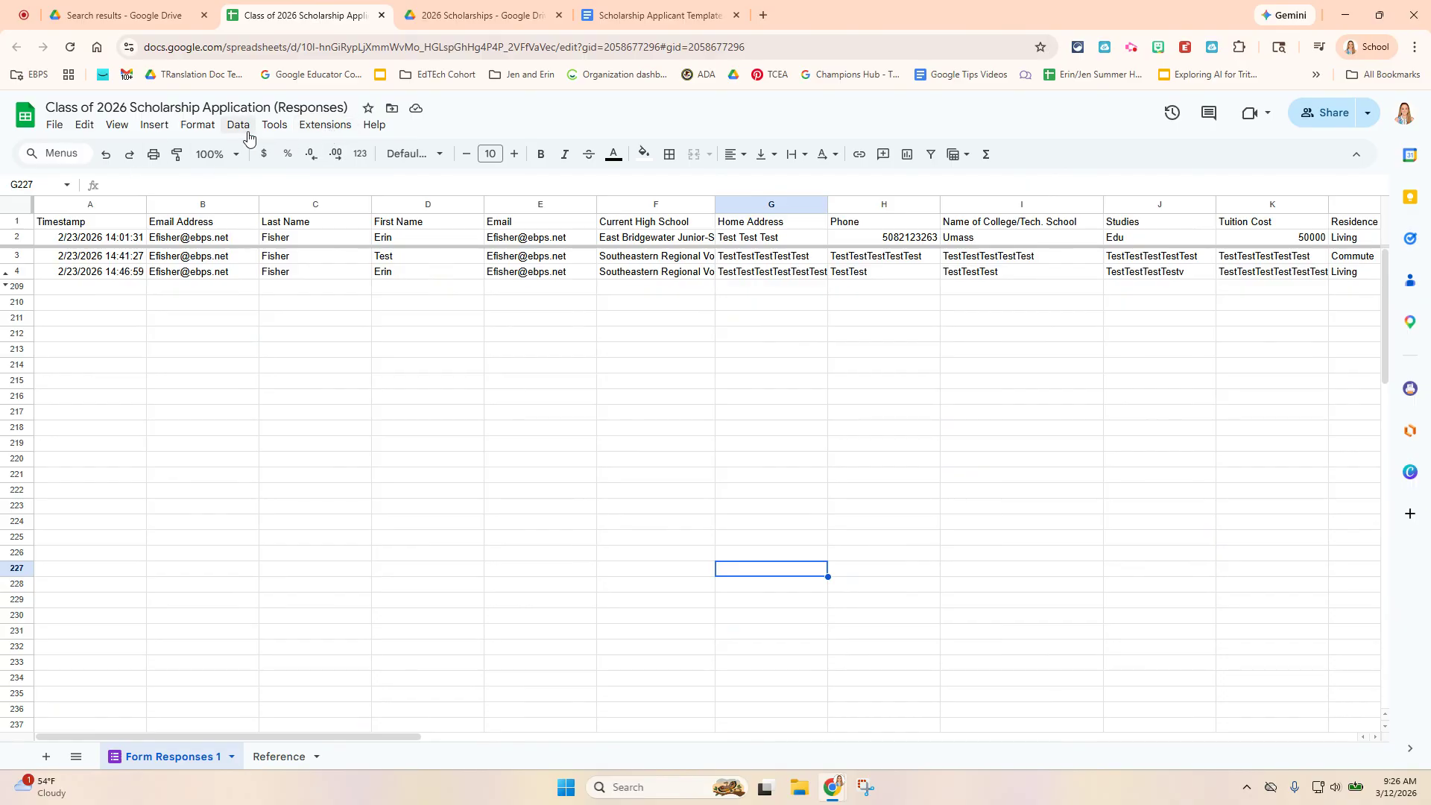
# Step: Search the Google Workspace Marketplace add-ons for autocrat, then close the Marketplace
pyautogui.click(325, 125)
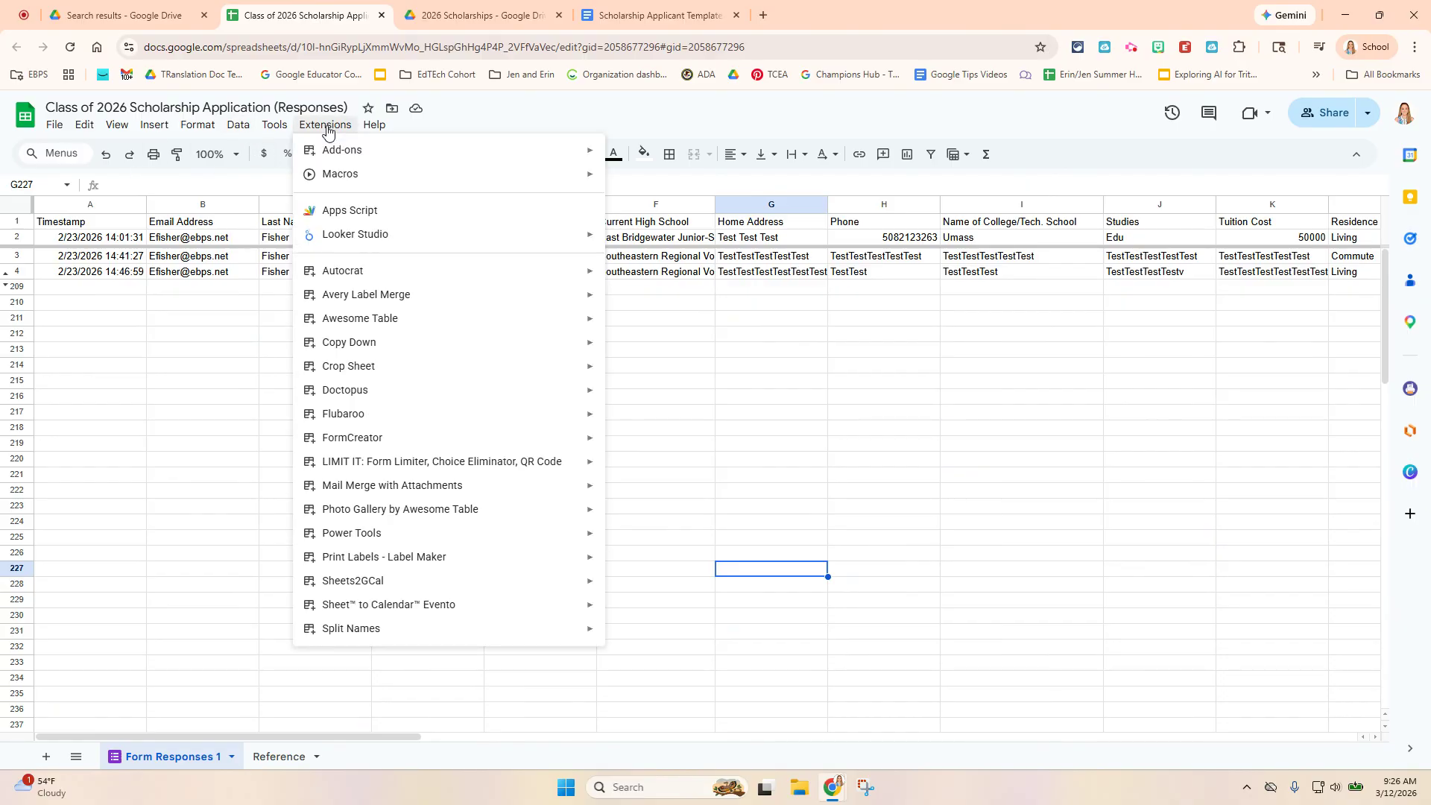
pyautogui.moveTo(347, 277)
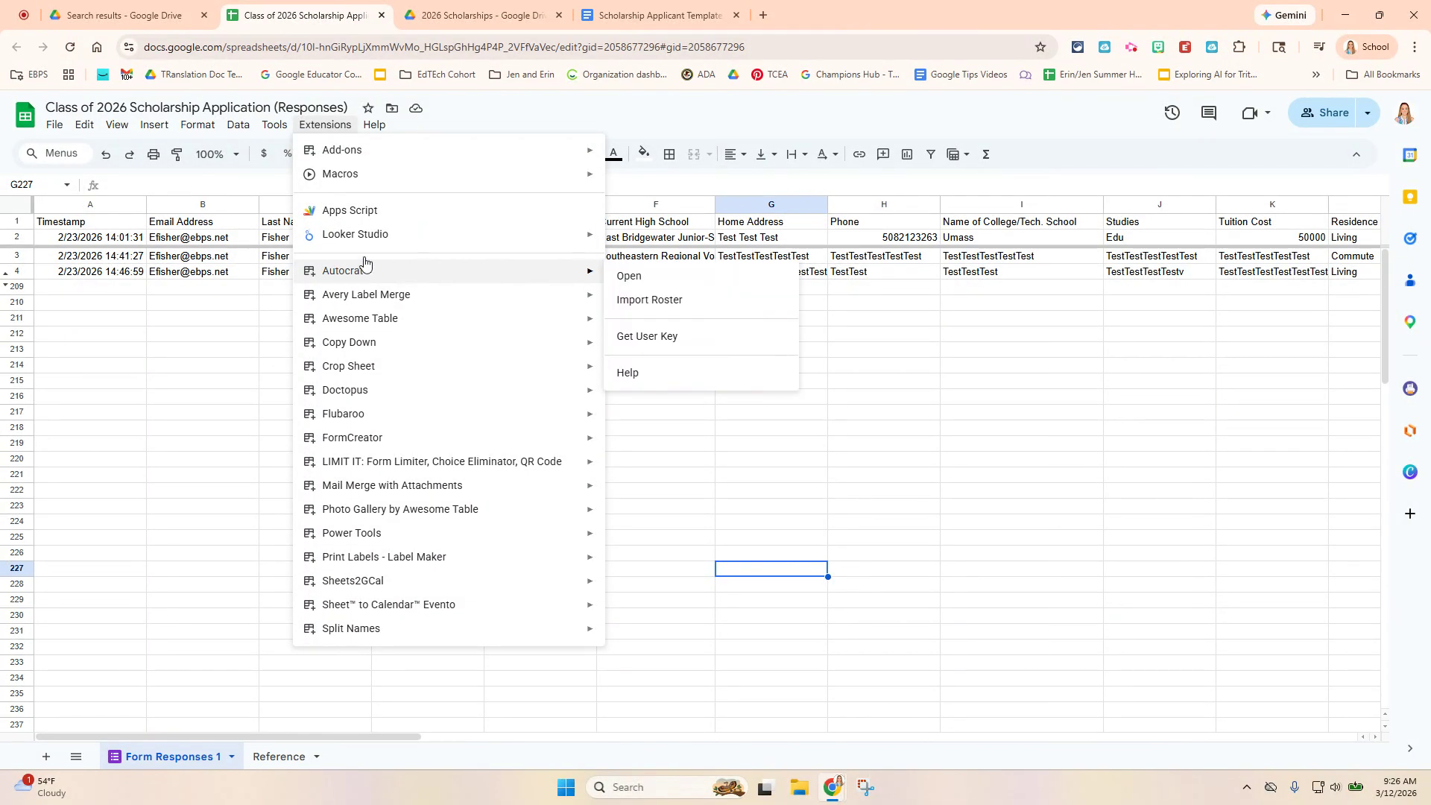
pyautogui.moveTo(492, 158)
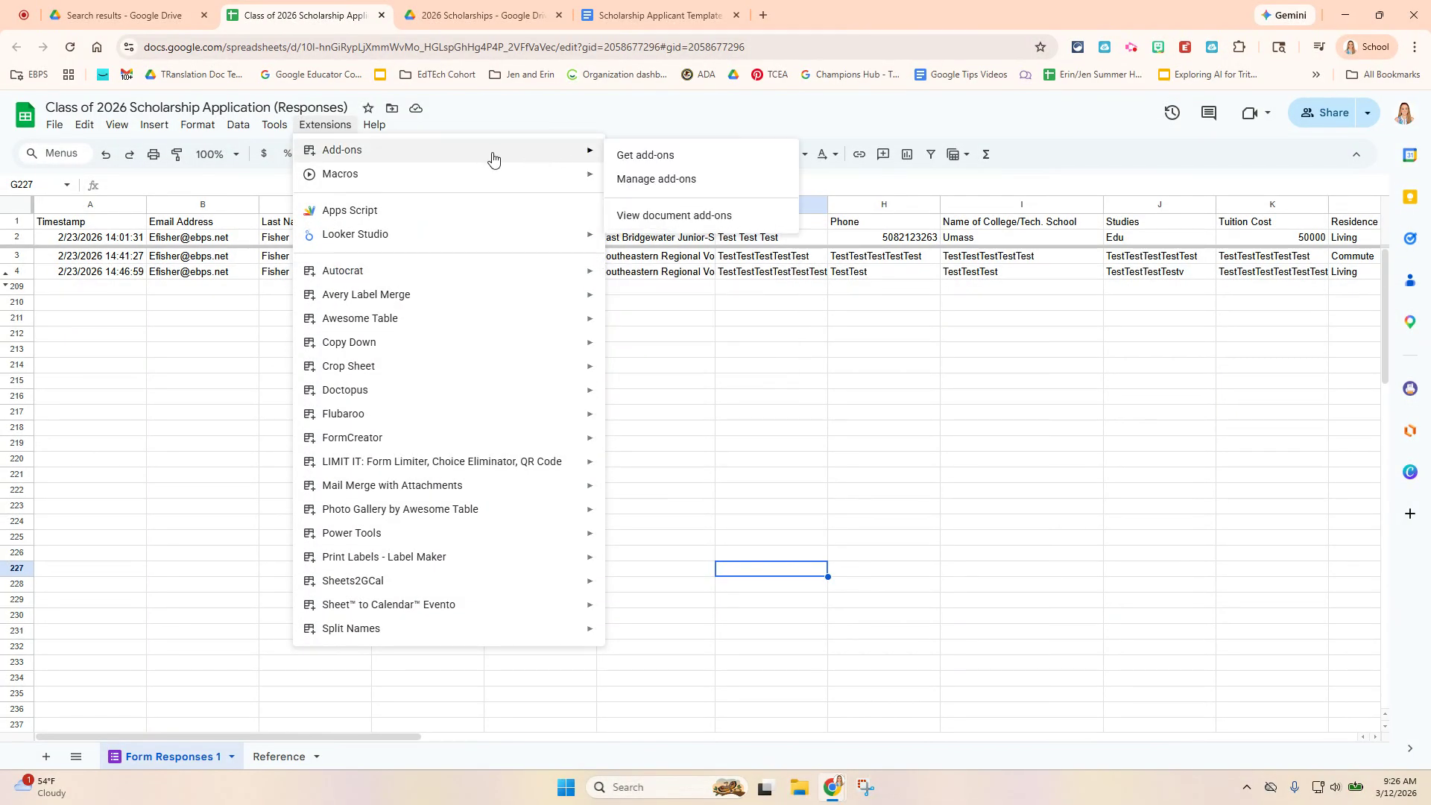
pyautogui.click(638, 158)
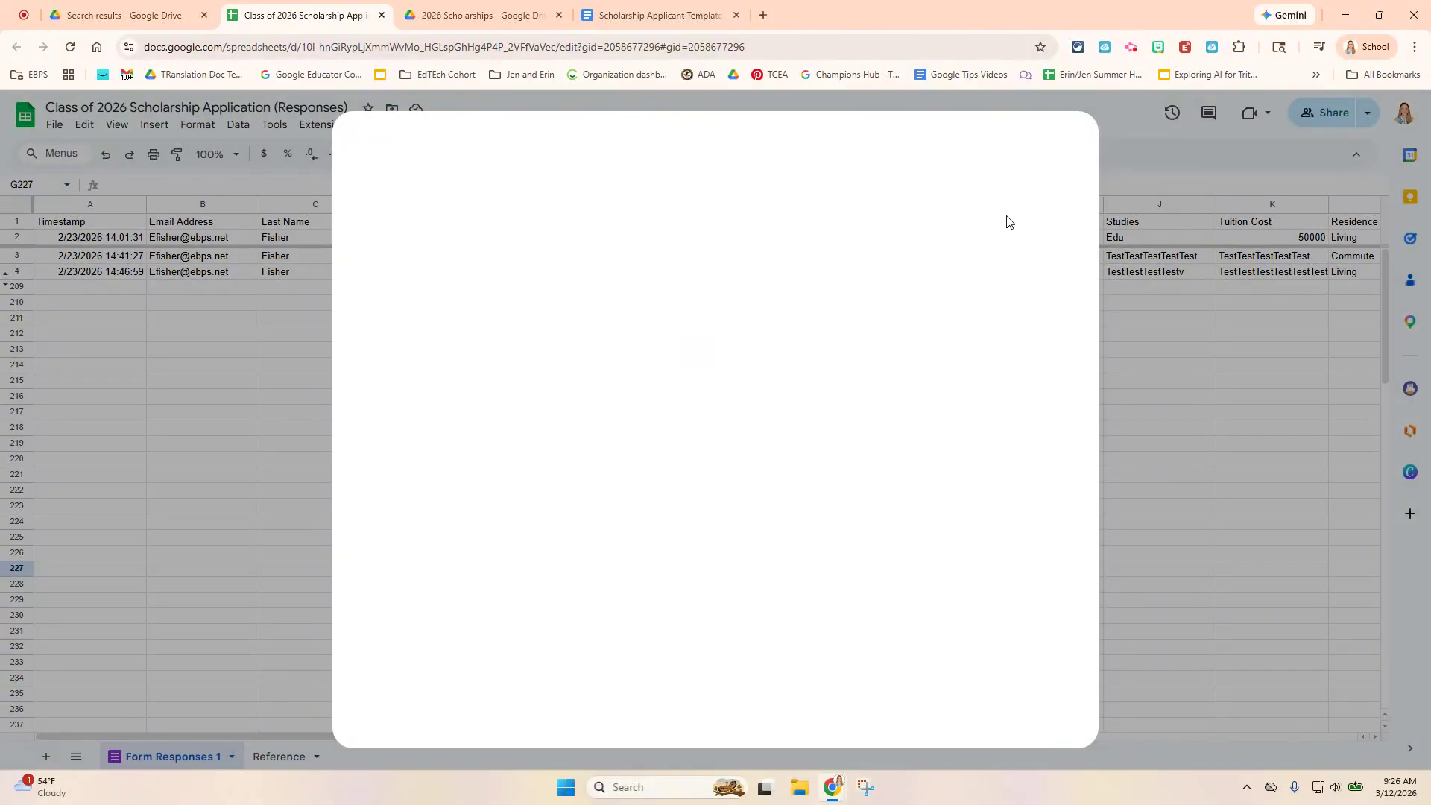
pyautogui.click(849, 147)
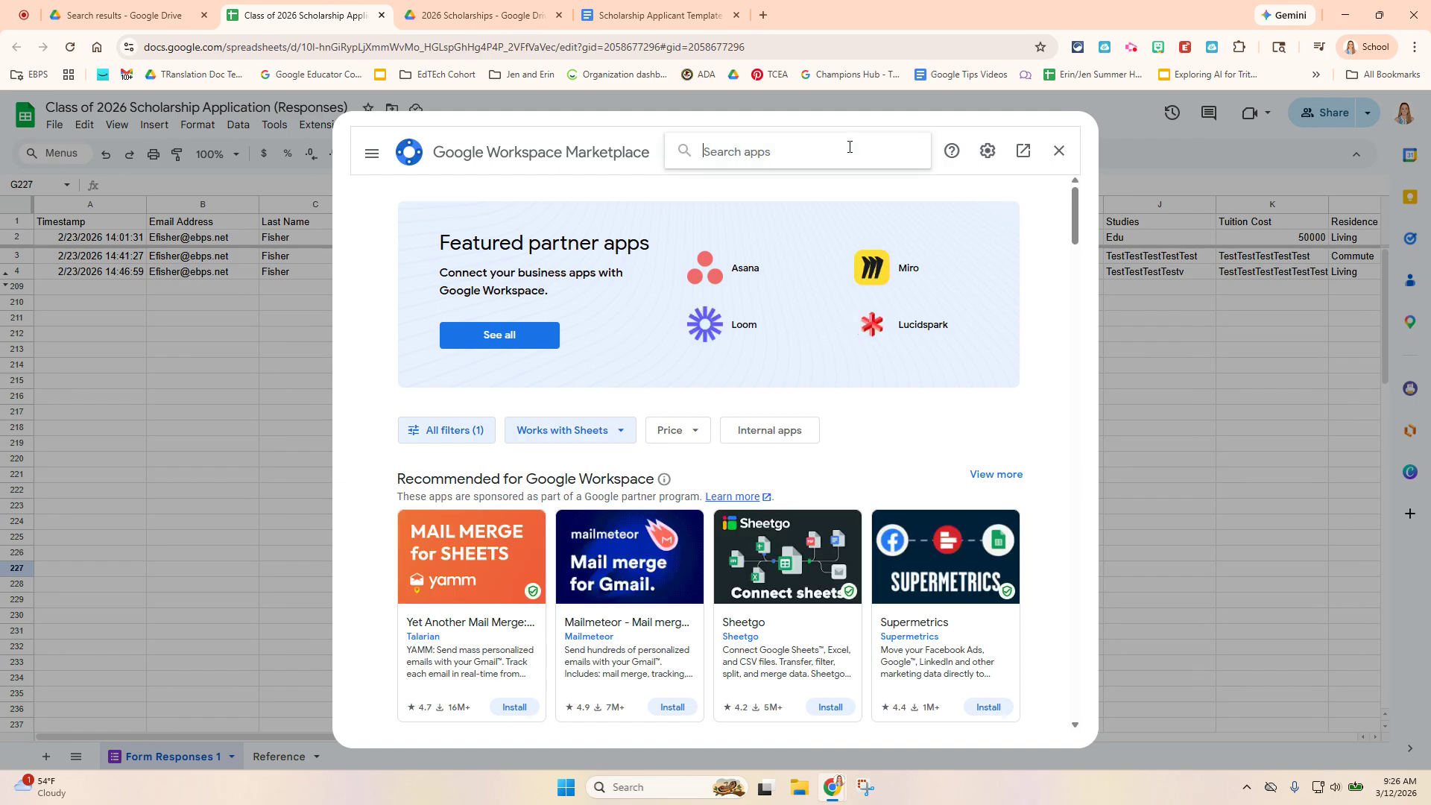
pyautogui.write('autocrat')
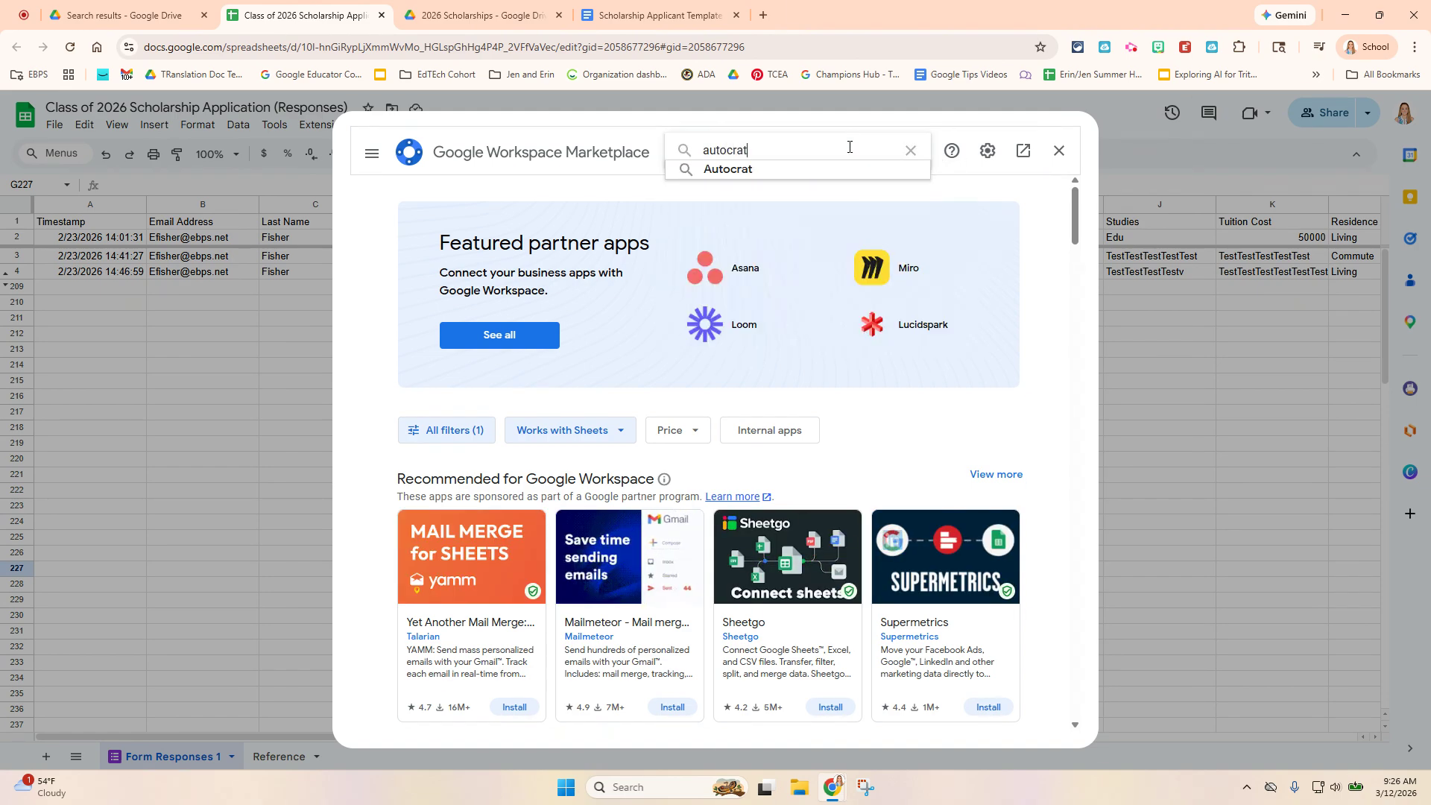
pyautogui.press('Return')
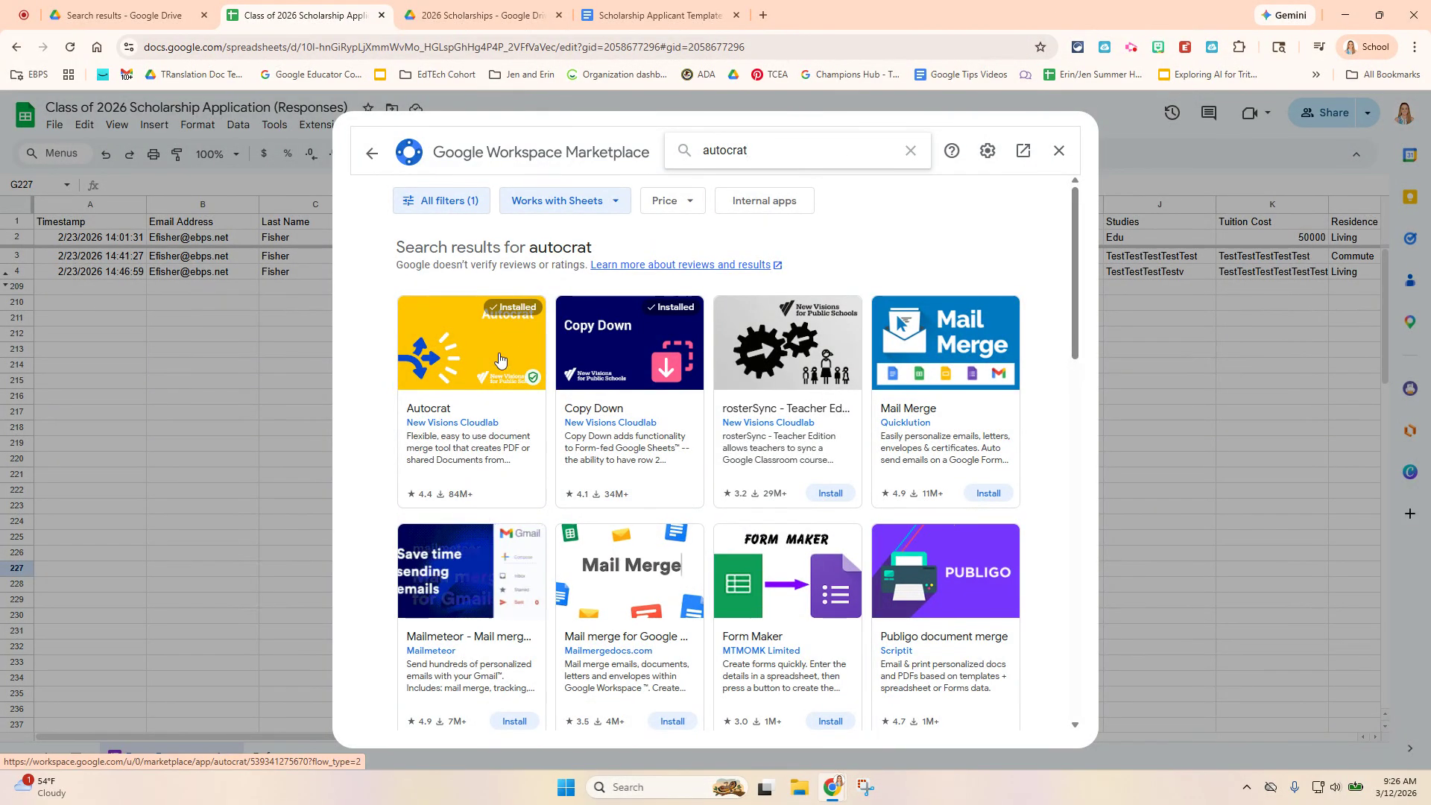
pyautogui.click(1059, 150)
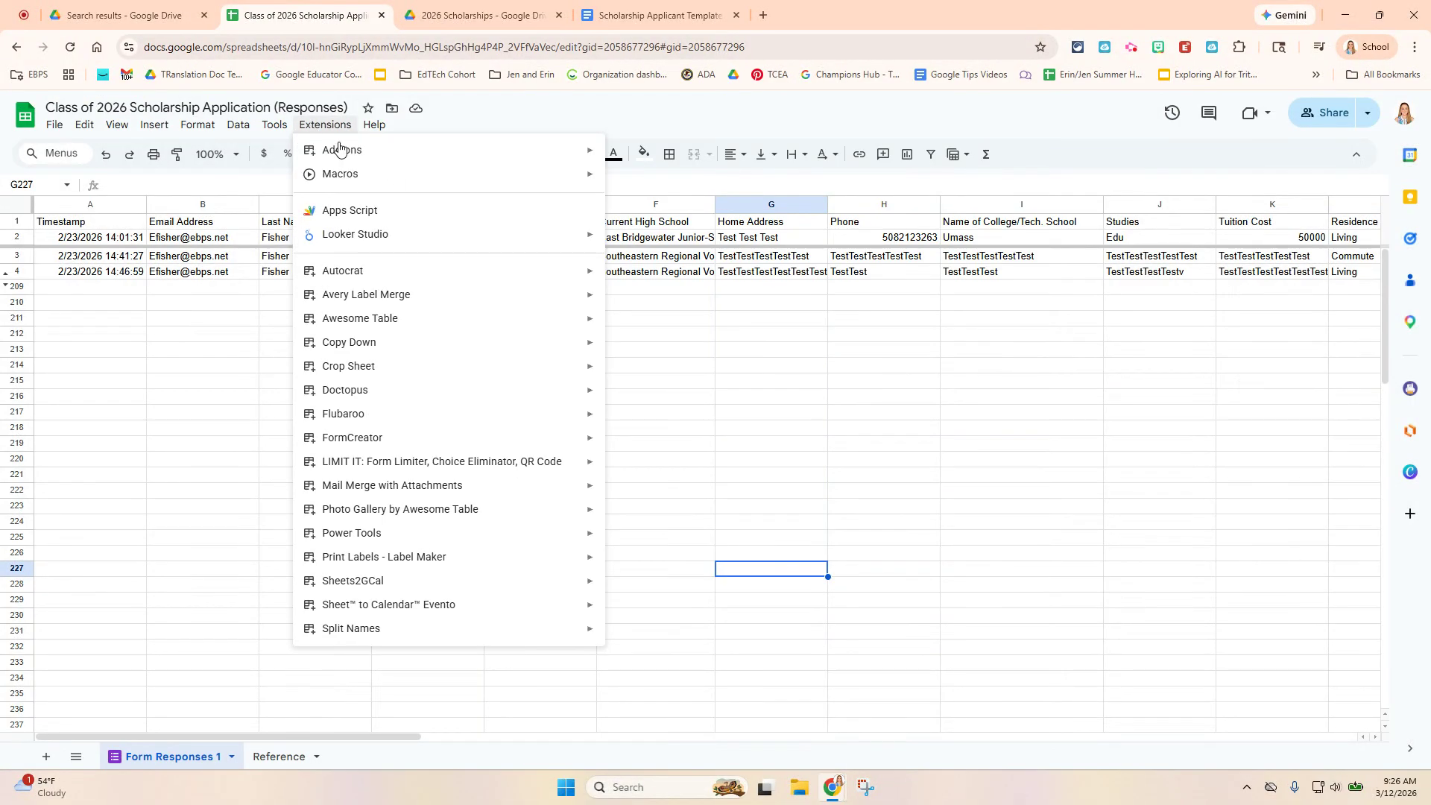
# Step: Launch Autocrat, open the Scholarships 2026 job for editing, and accept its name and the Scholarship Applicant Template 2026 to reach the data mapping
pyautogui.moveTo(371, 272)
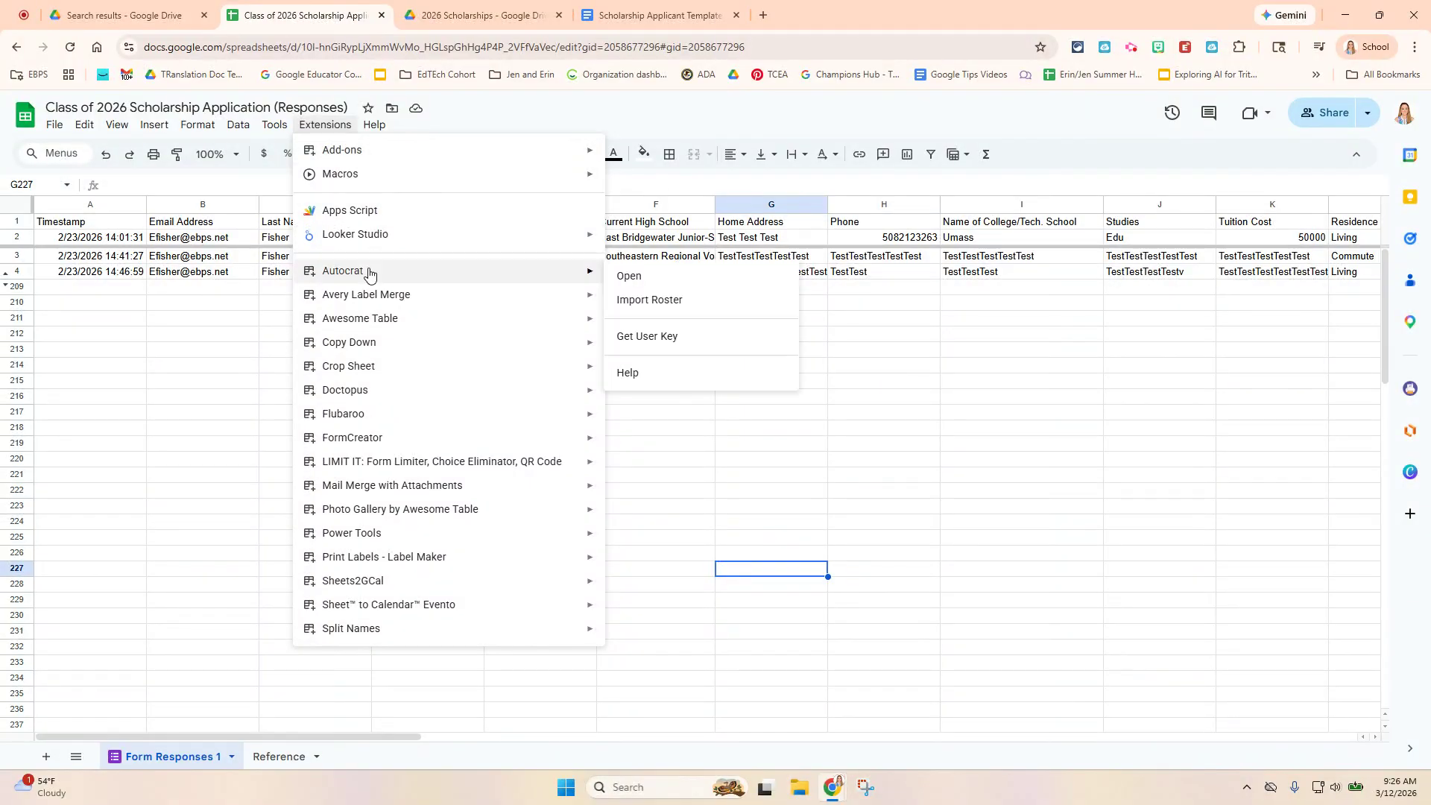
pyautogui.click(637, 284)
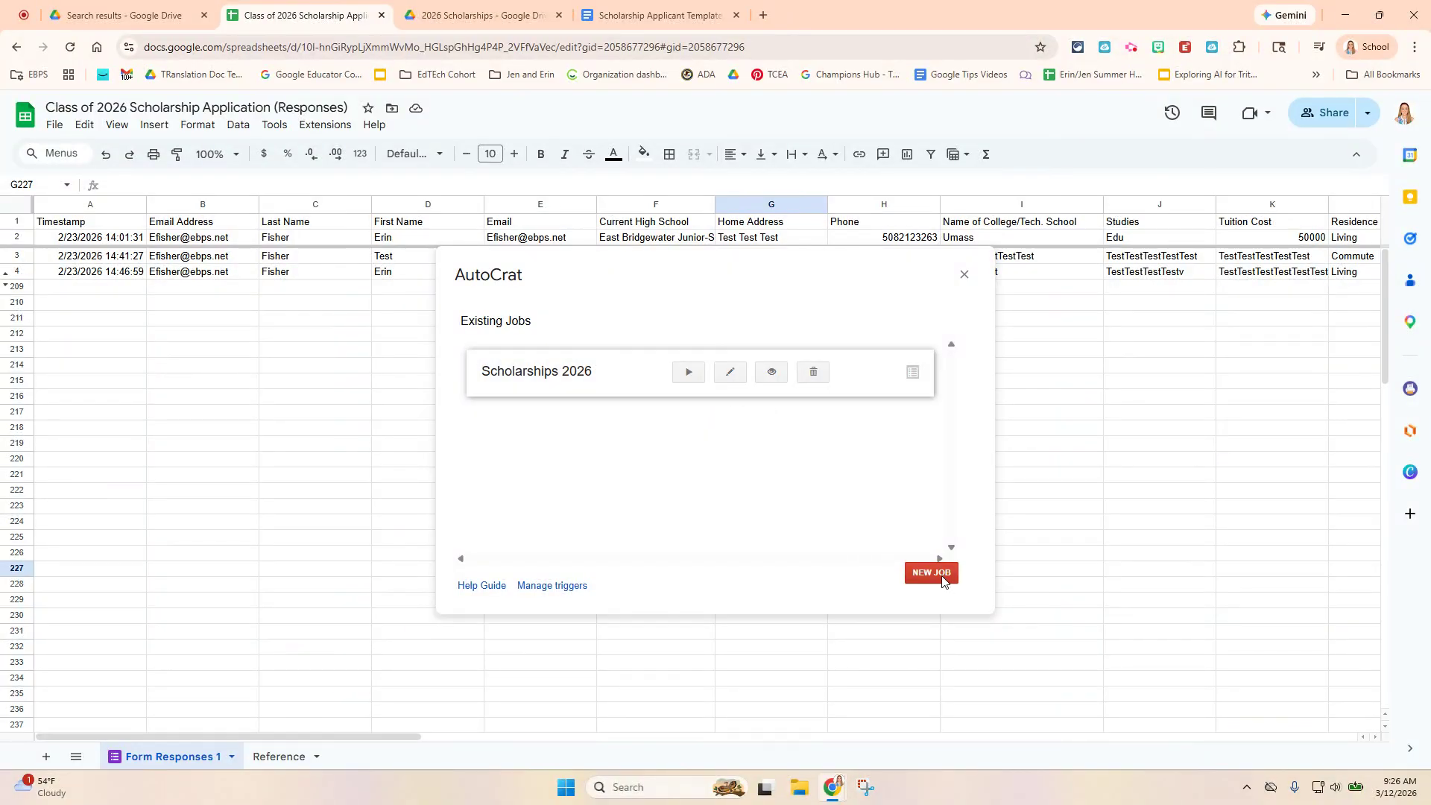
pyautogui.click(727, 380)
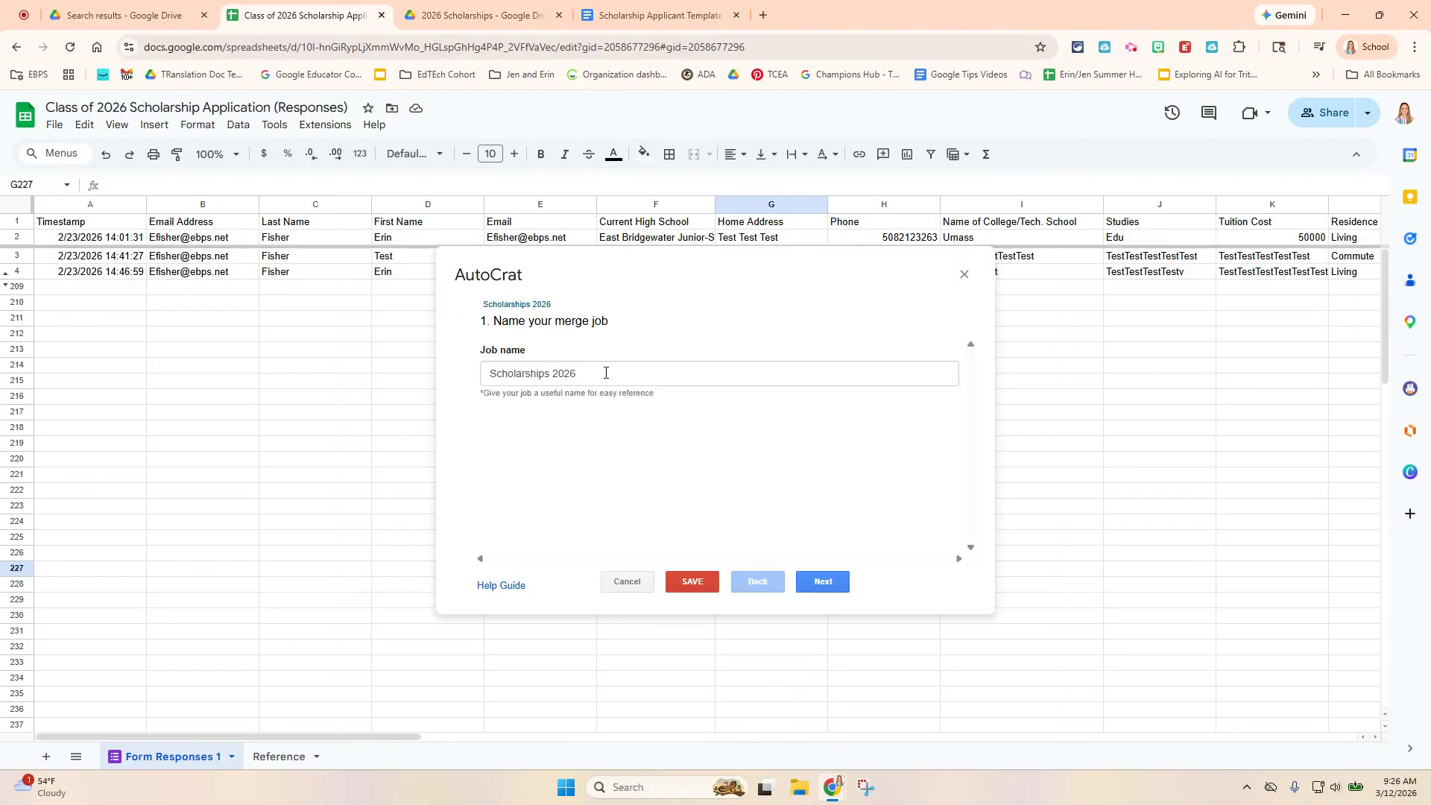
pyautogui.click(826, 588)
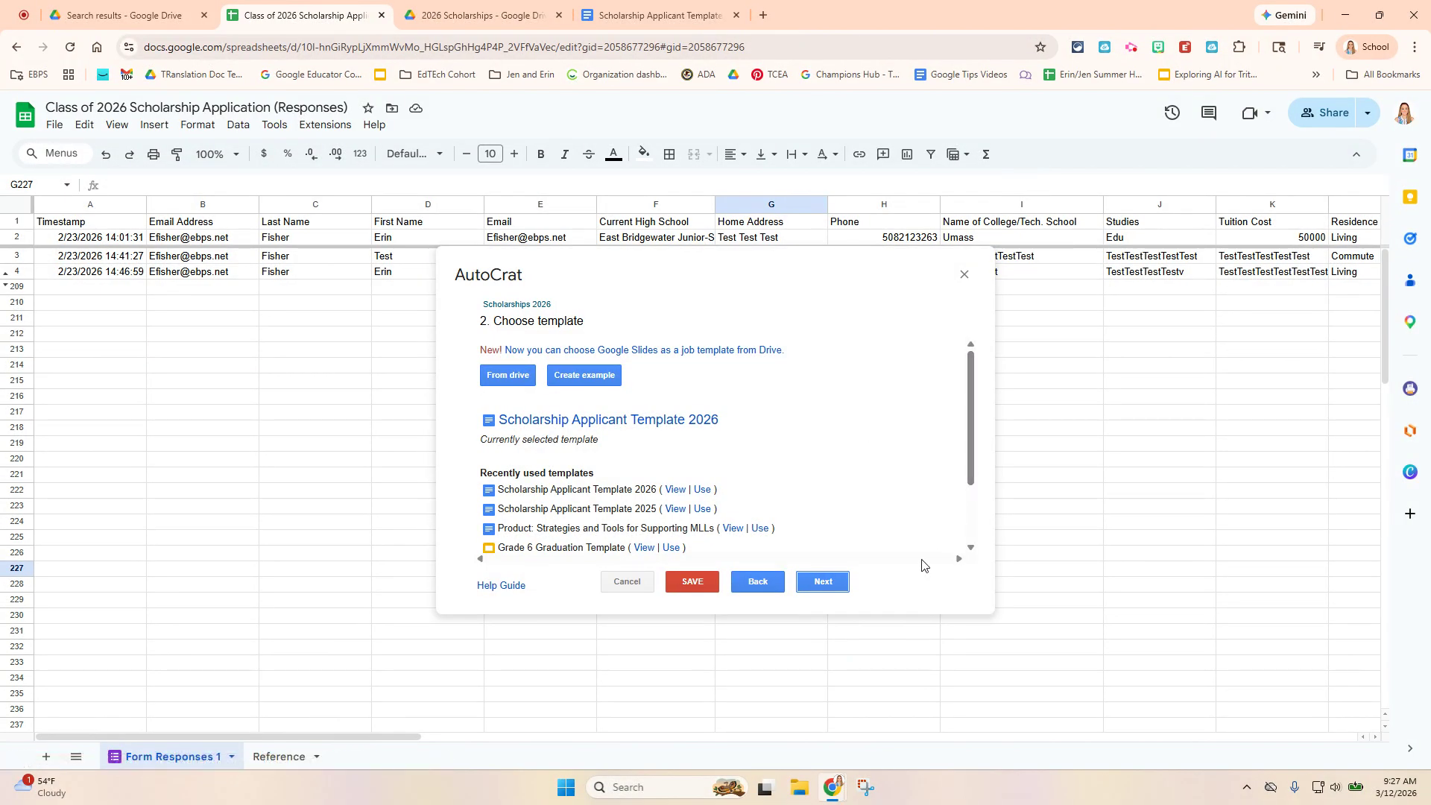
pyautogui.click(823, 583)
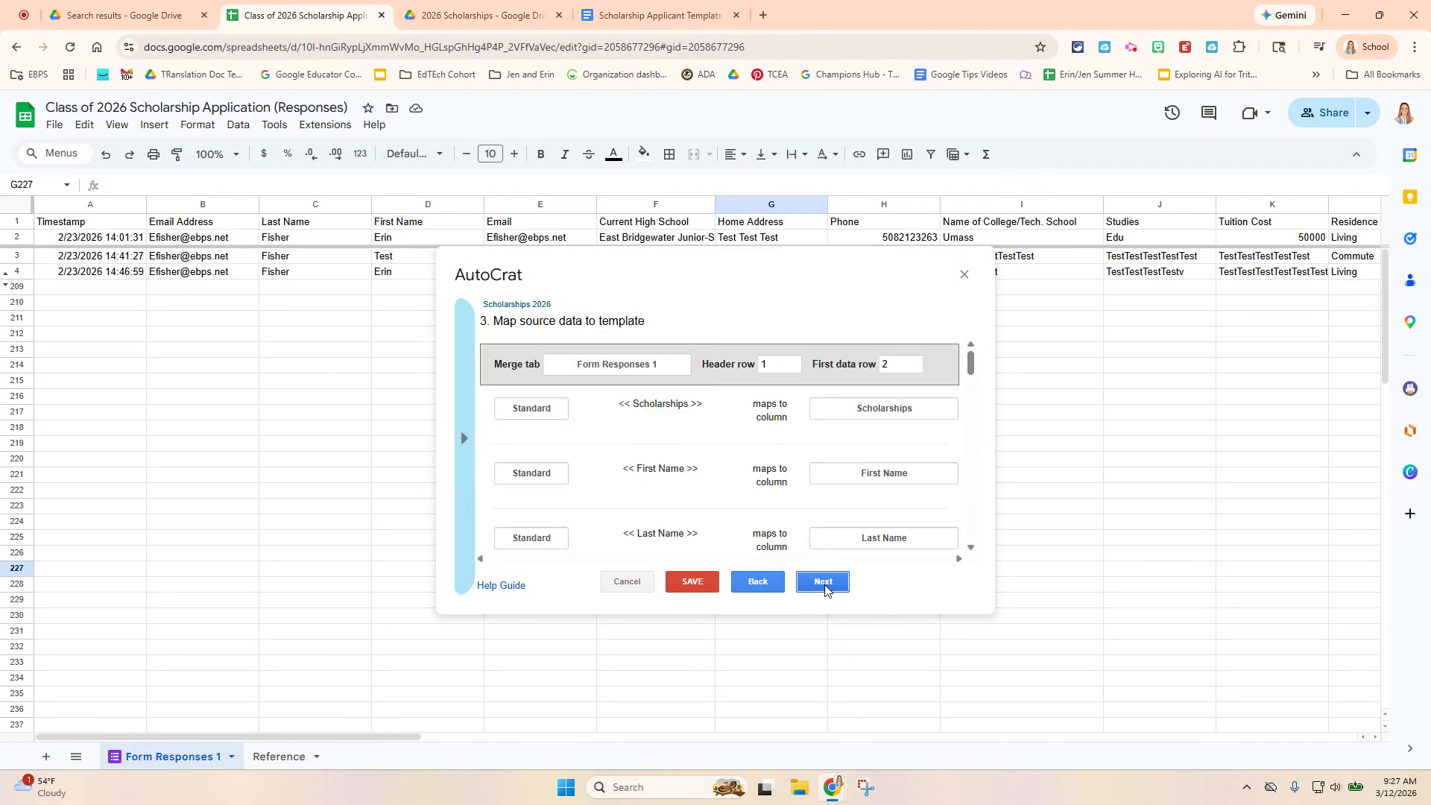
# Step: Select Form Responses 1 as the merge tab, check the tag-to-column mappings, and continue to the file settings
pyautogui.click(656, 364)
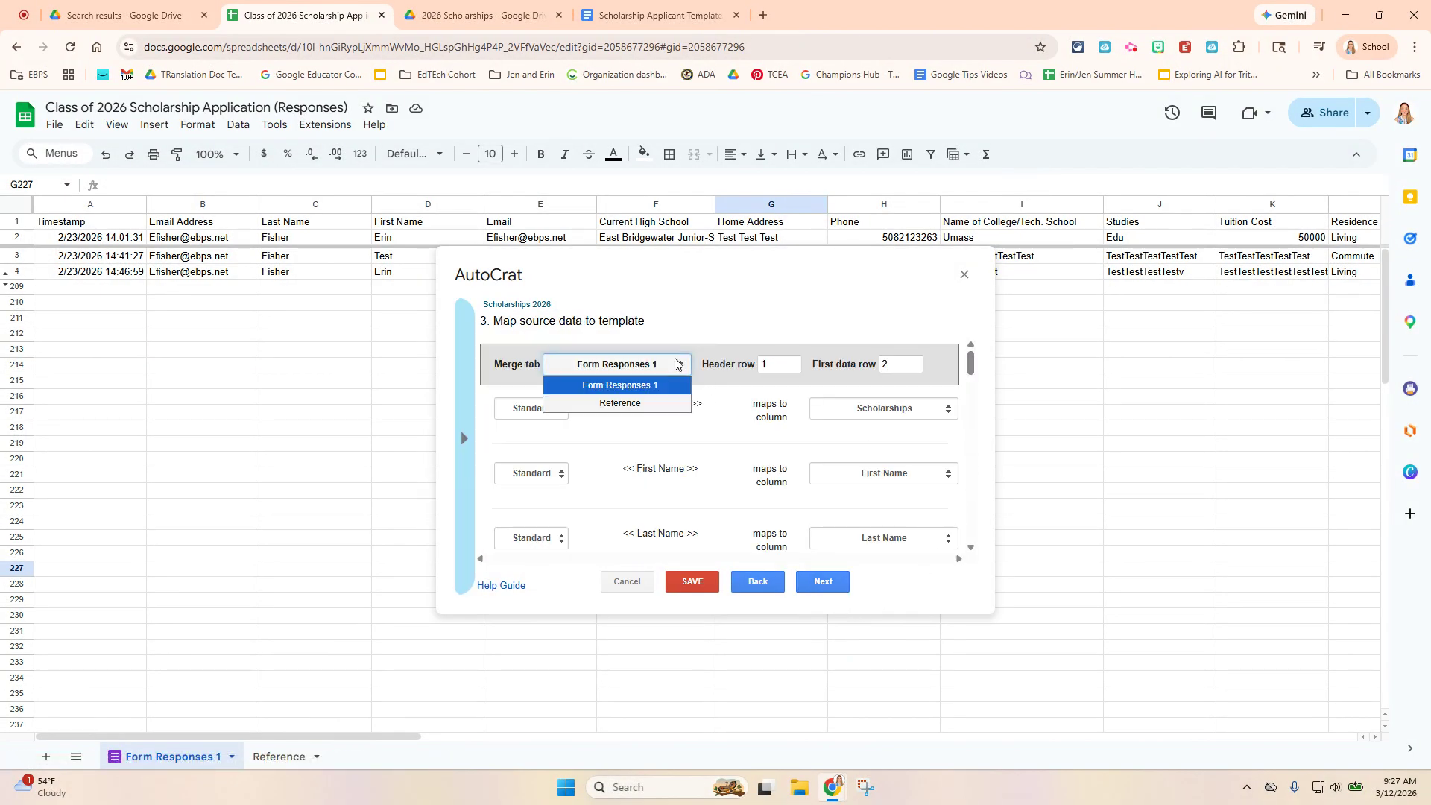
pyautogui.click(625, 386)
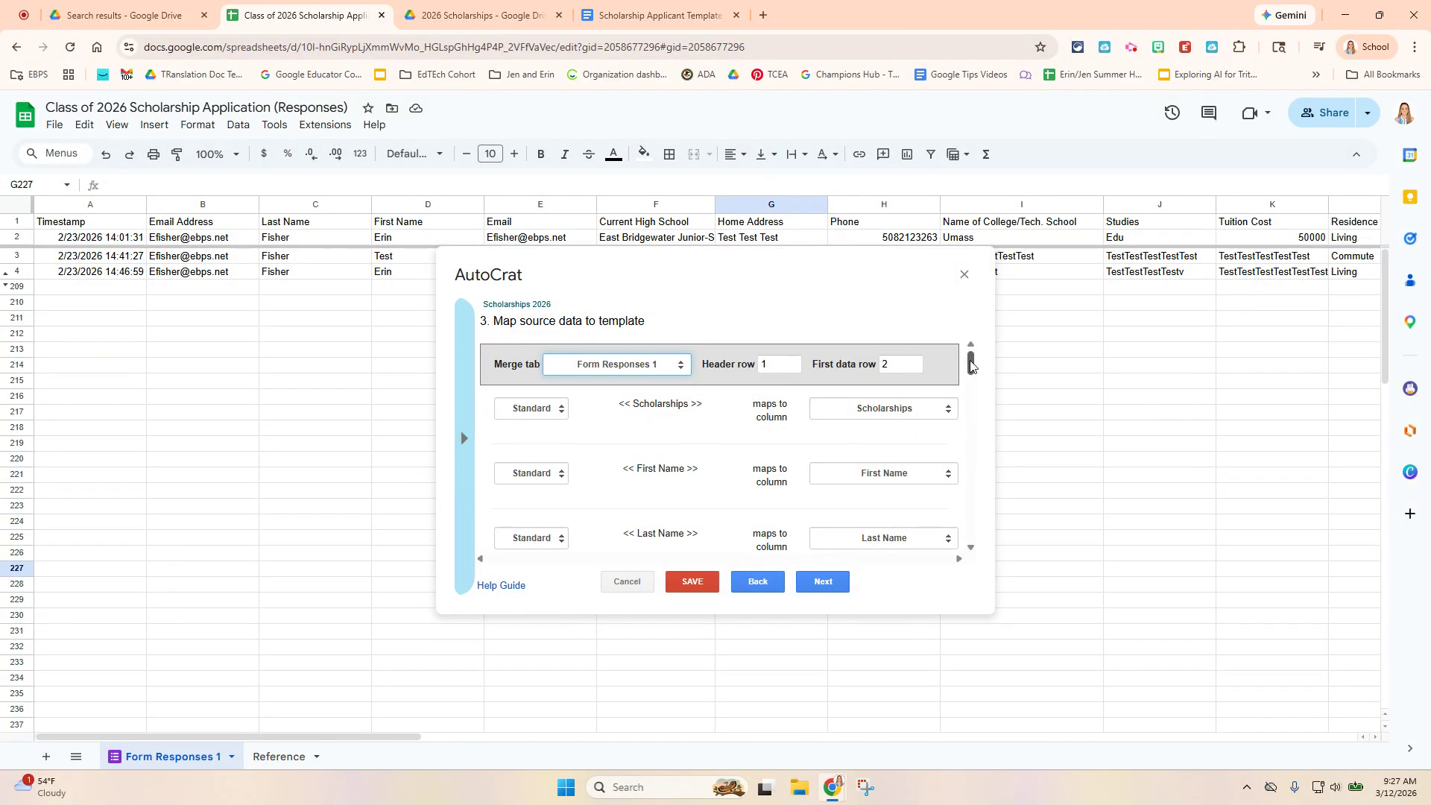
pyautogui.moveTo(970, 365); pyautogui.dragTo(970, 376)
pyautogui.click(945, 401)
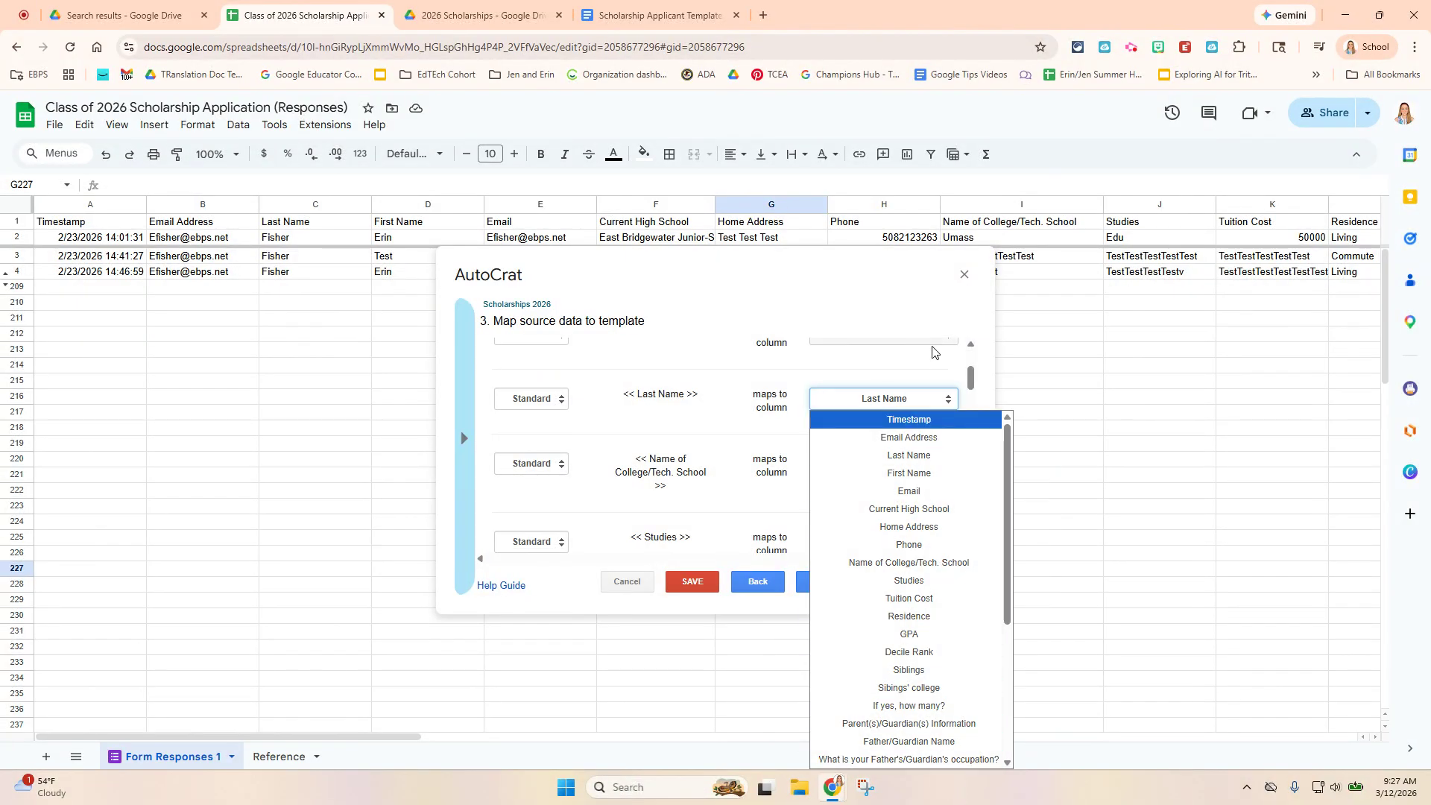
pyautogui.click(971, 377)
pyautogui.moveTo(970, 378); pyautogui.dragTo(982, 316)
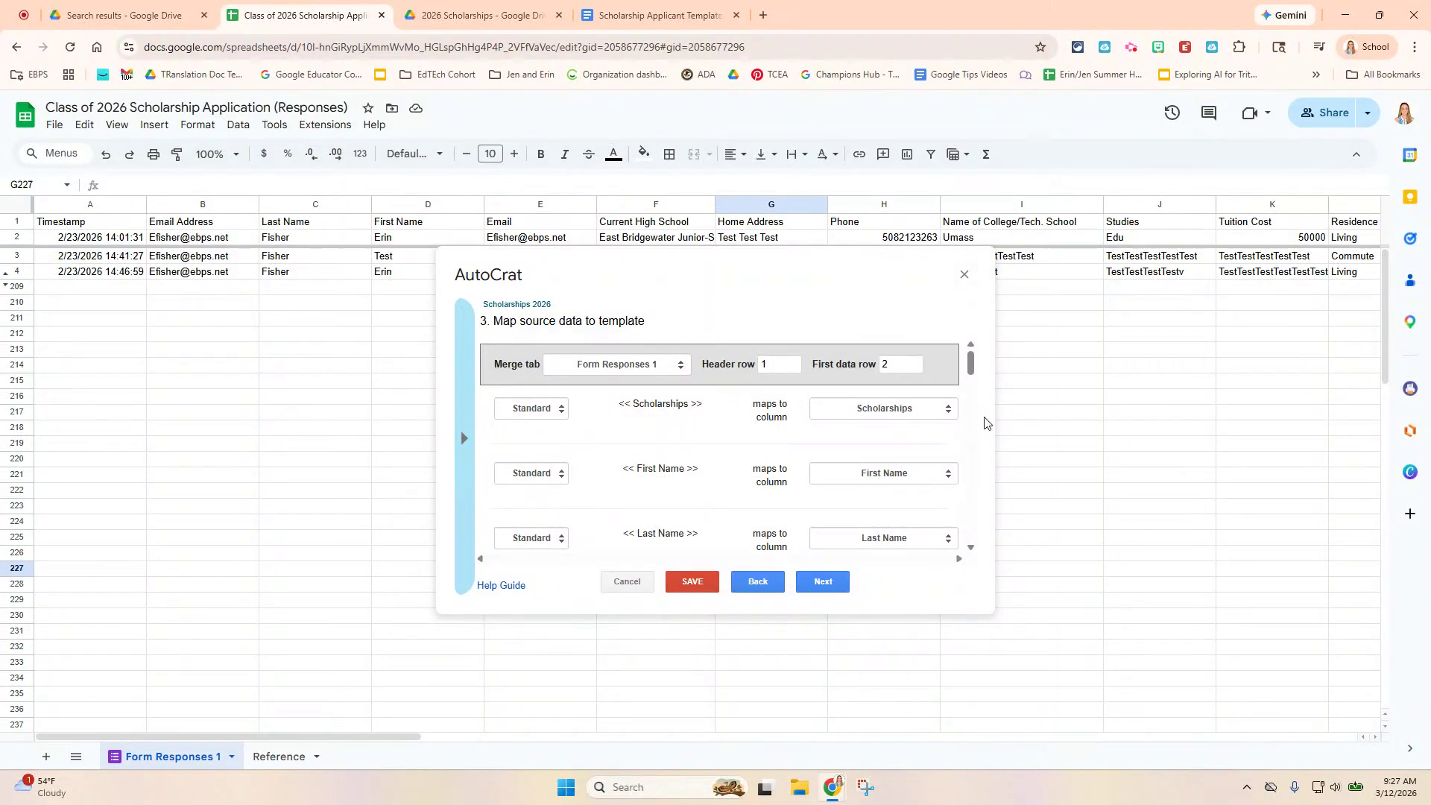
pyautogui.click(836, 588)
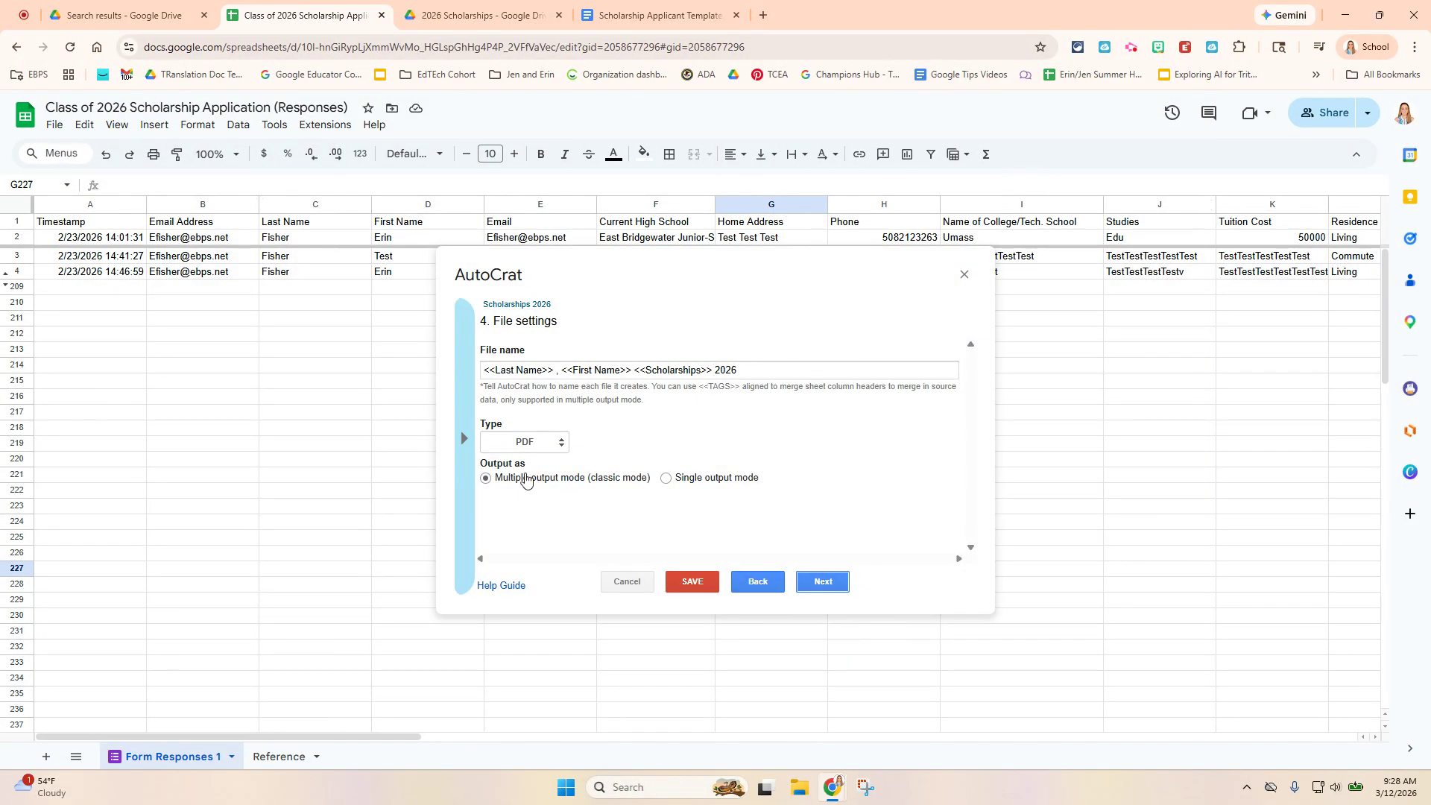
# Step: Choose PDF as the merged file type and proceed past the destination folder and dynamic folder reference to the merge condition
pyautogui.click(524, 441)
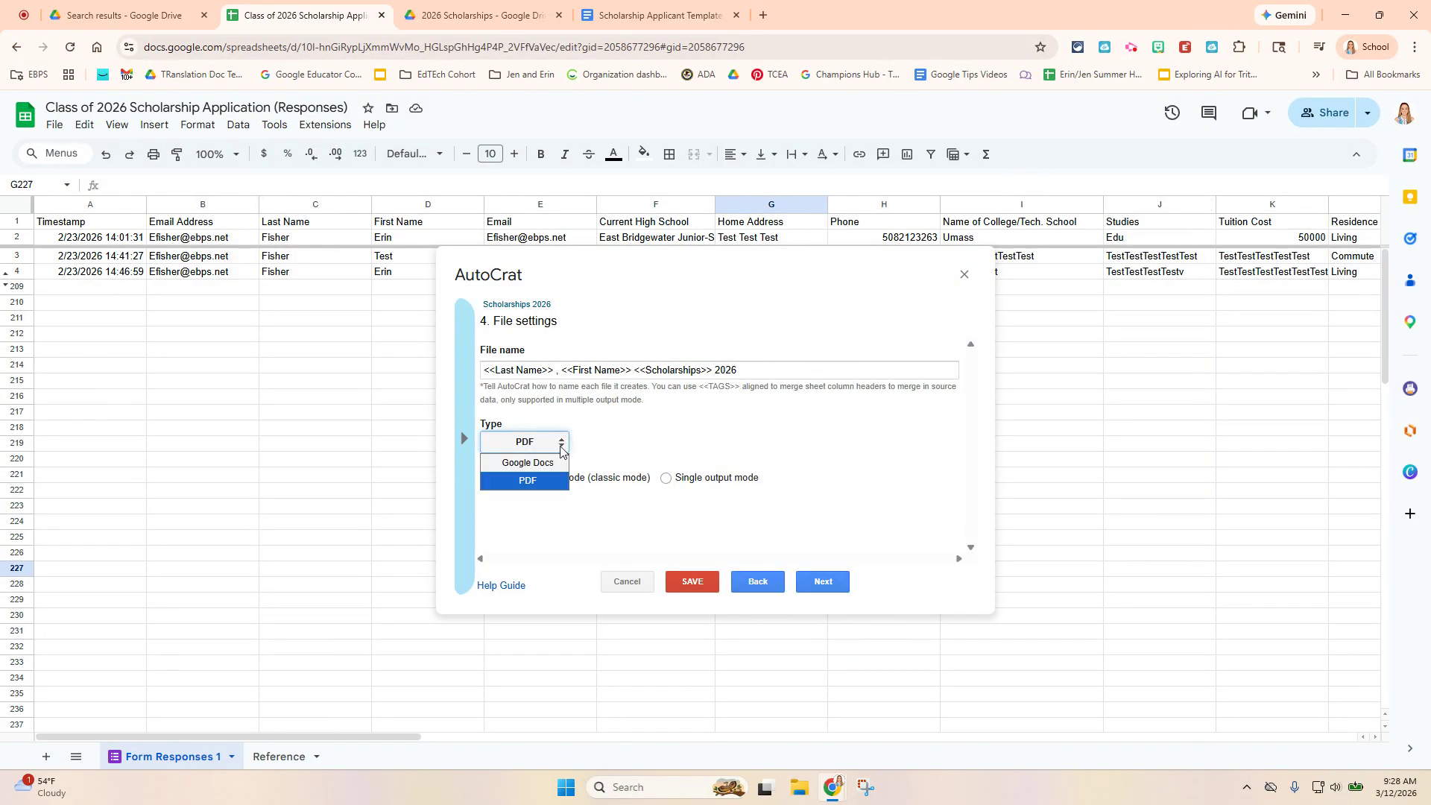
pyautogui.click(540, 490)
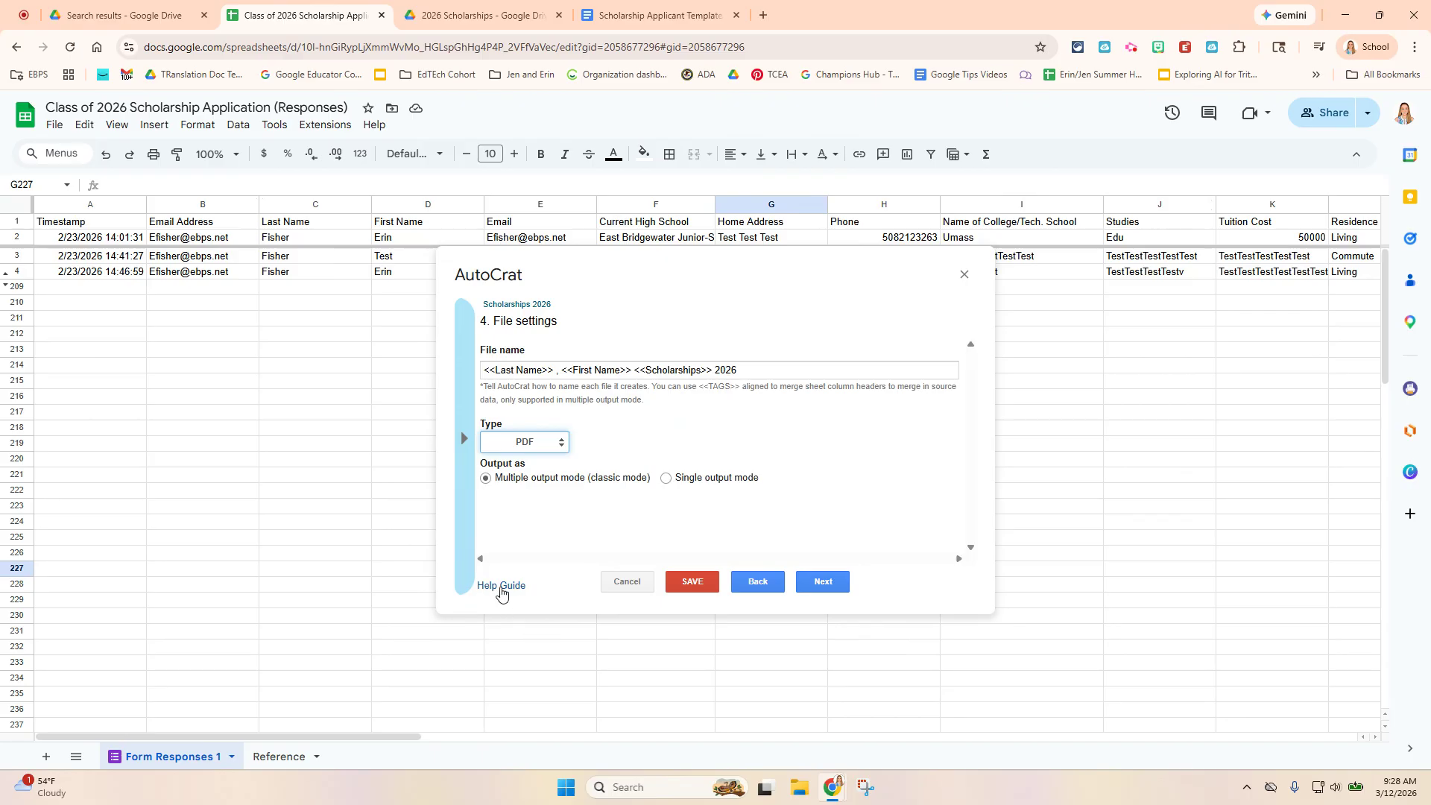
pyautogui.click(823, 582)
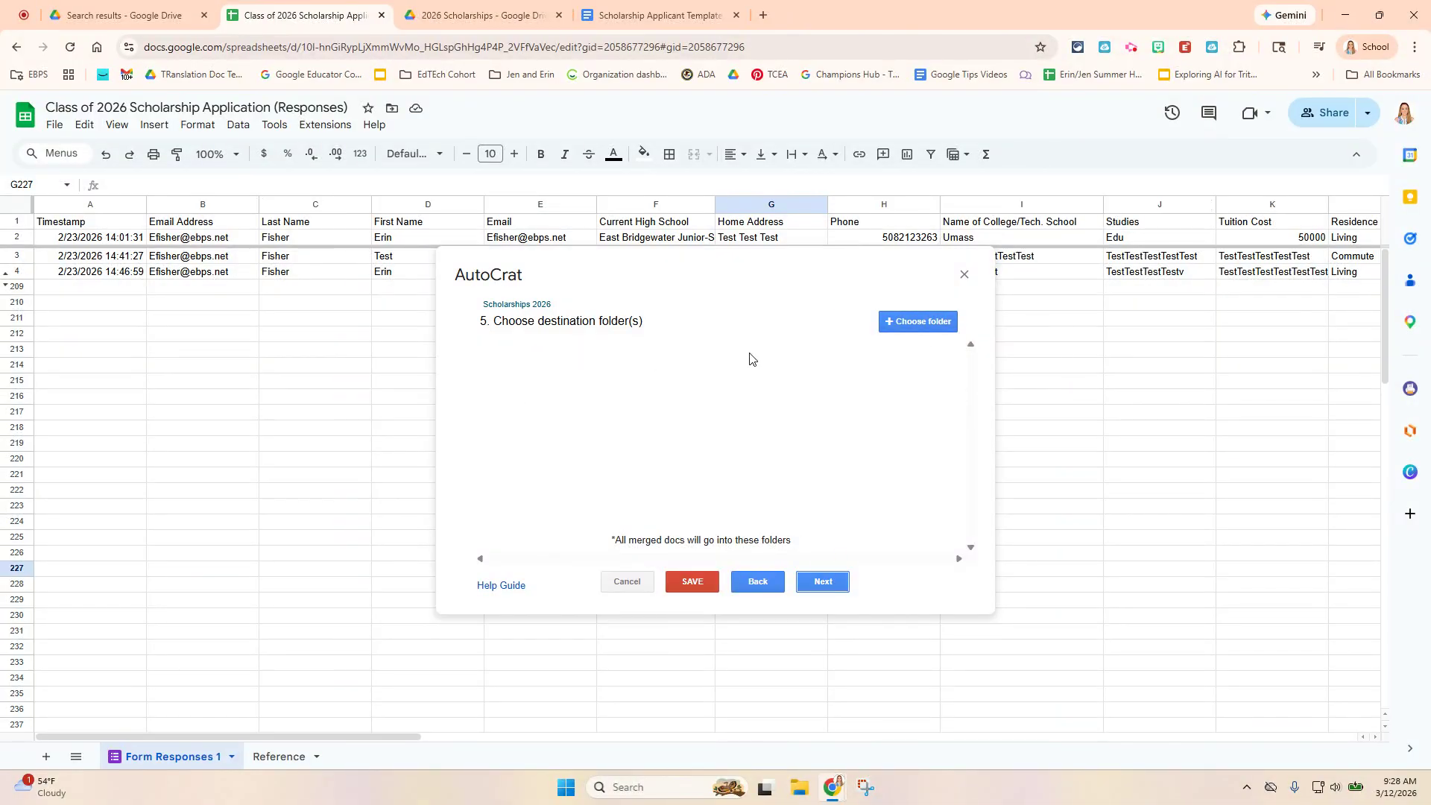
pyautogui.click(823, 581)
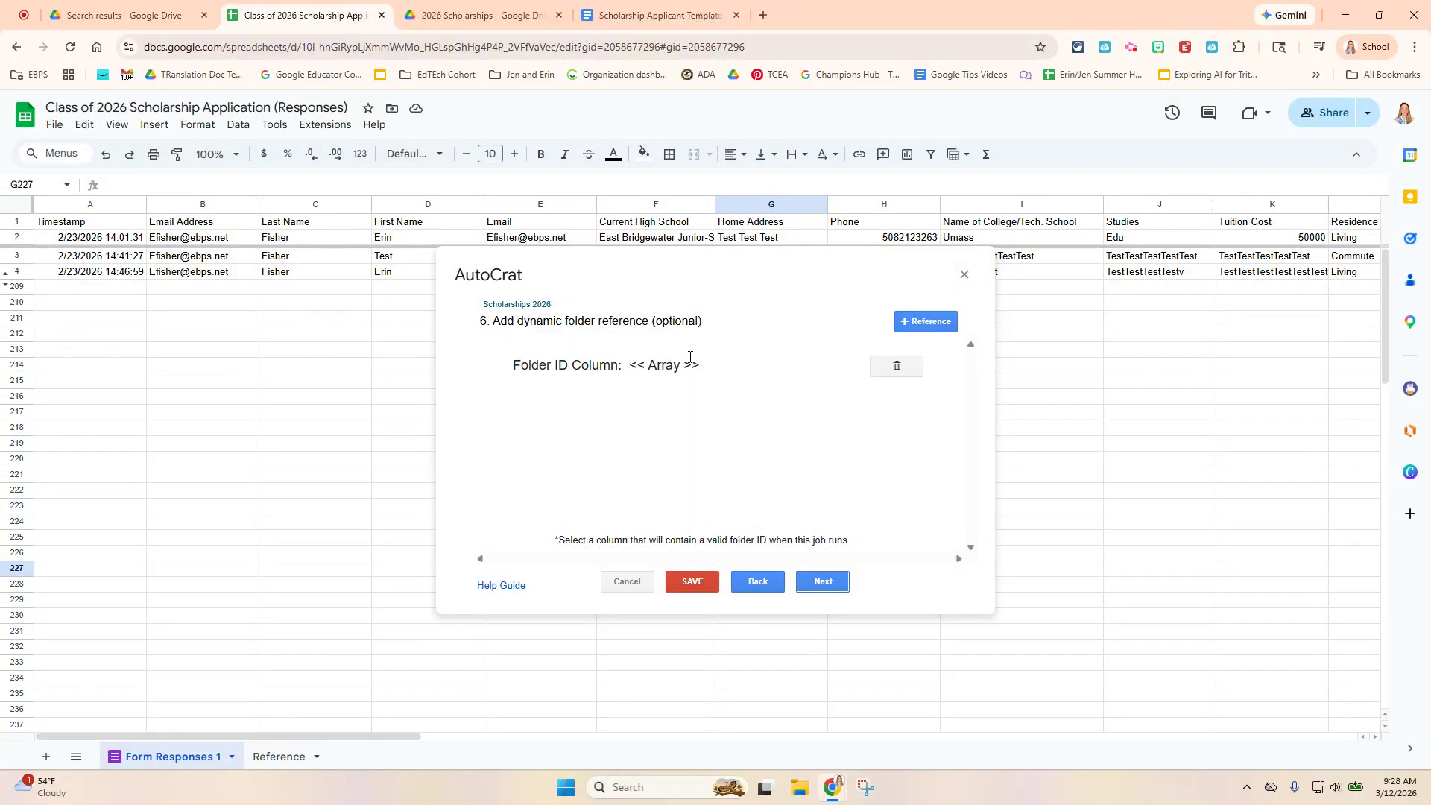
pyautogui.click(823, 586)
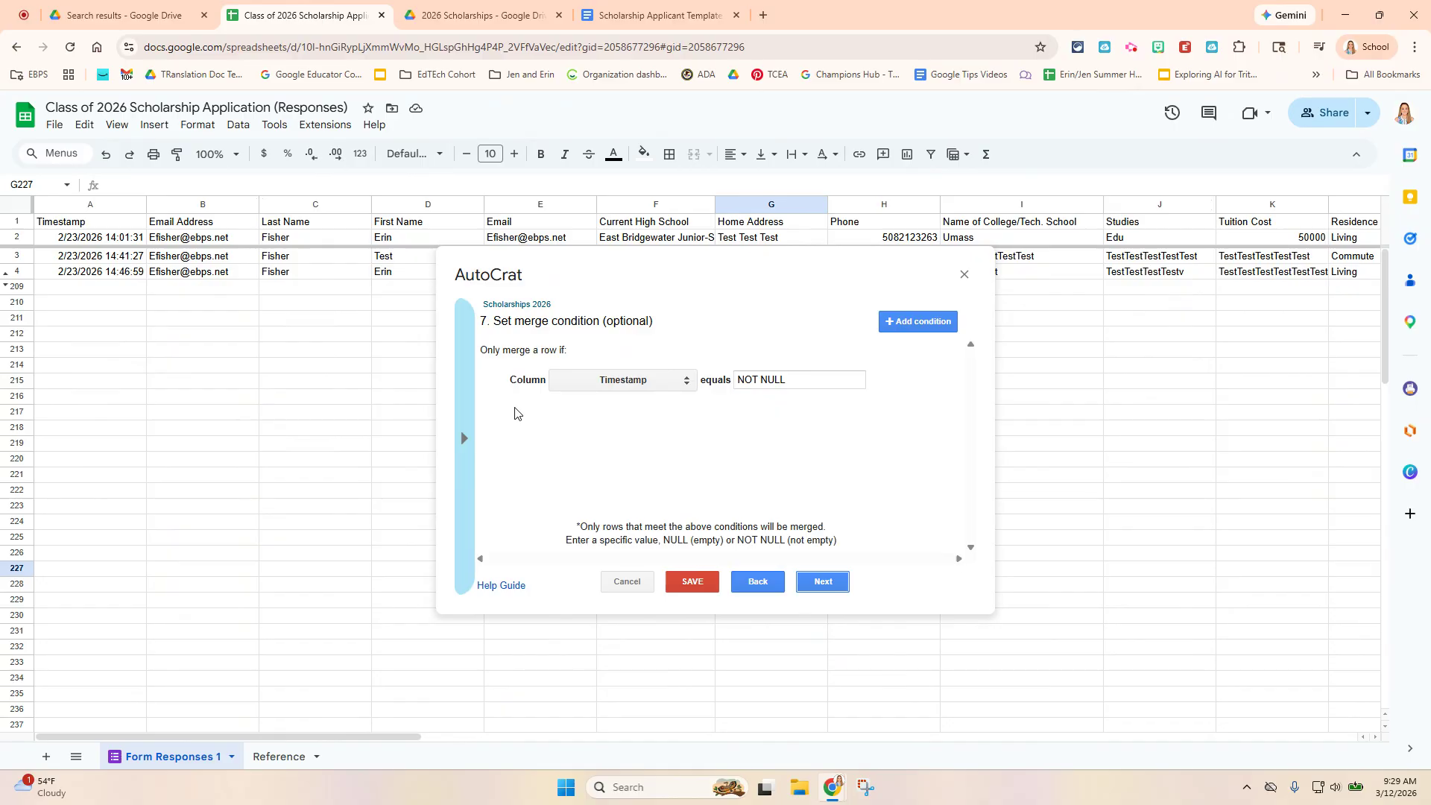
# Step: Review the columns available for the merge condition against the sheet's Timestamp entries, and continue to the sharing and email settings
pyautogui.click(134, 261)
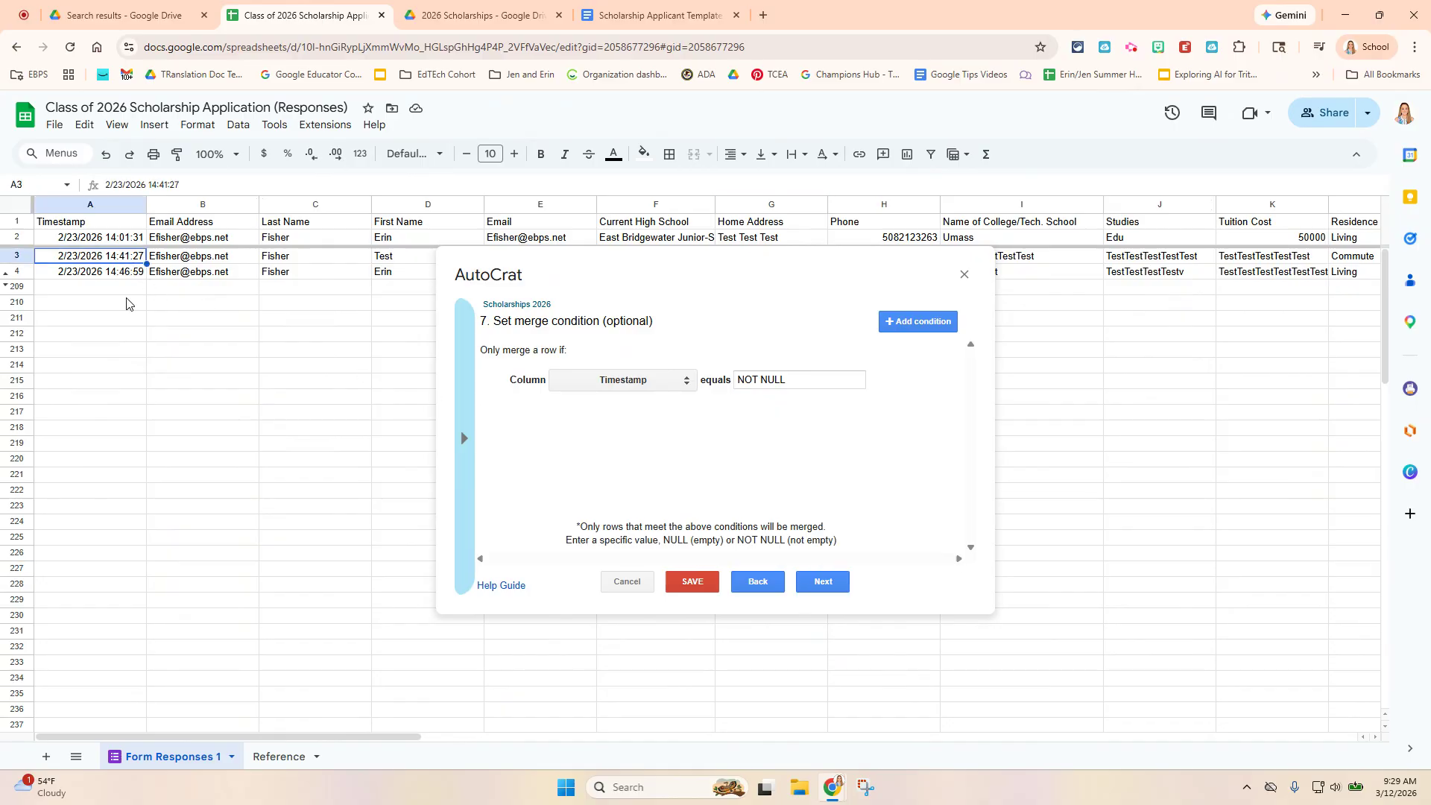
pyautogui.click(684, 383)
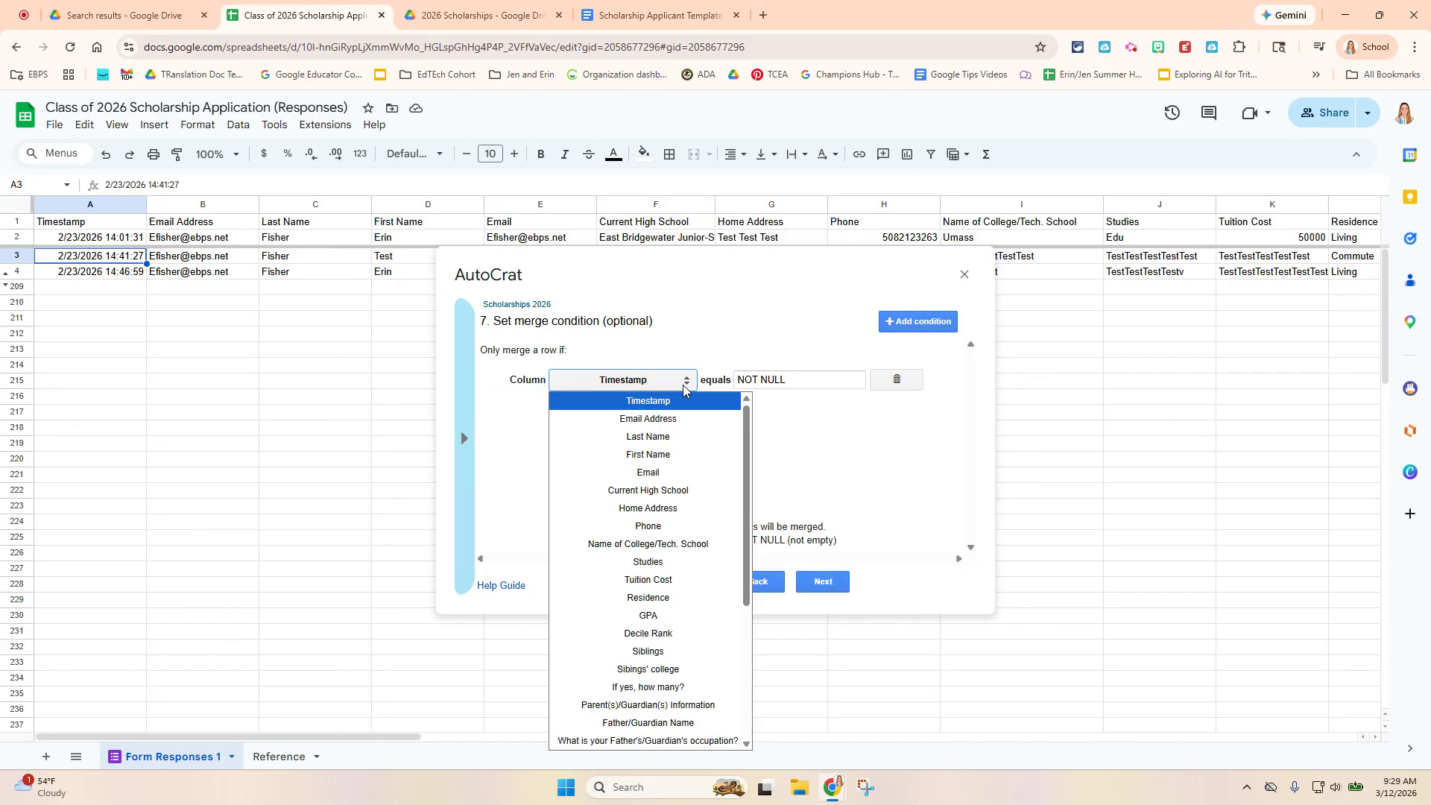
pyautogui.click(725, 310)
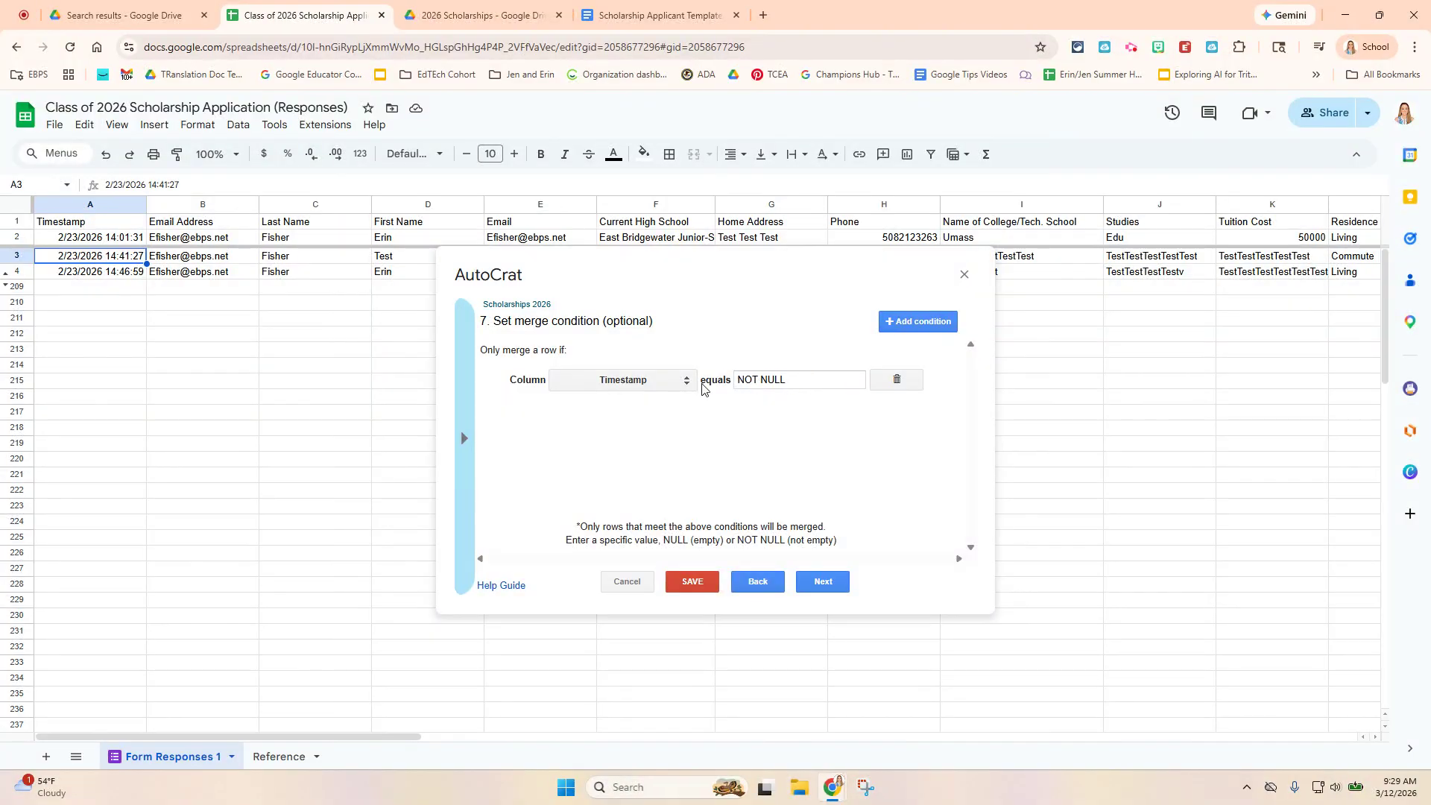
pyautogui.click(674, 381)
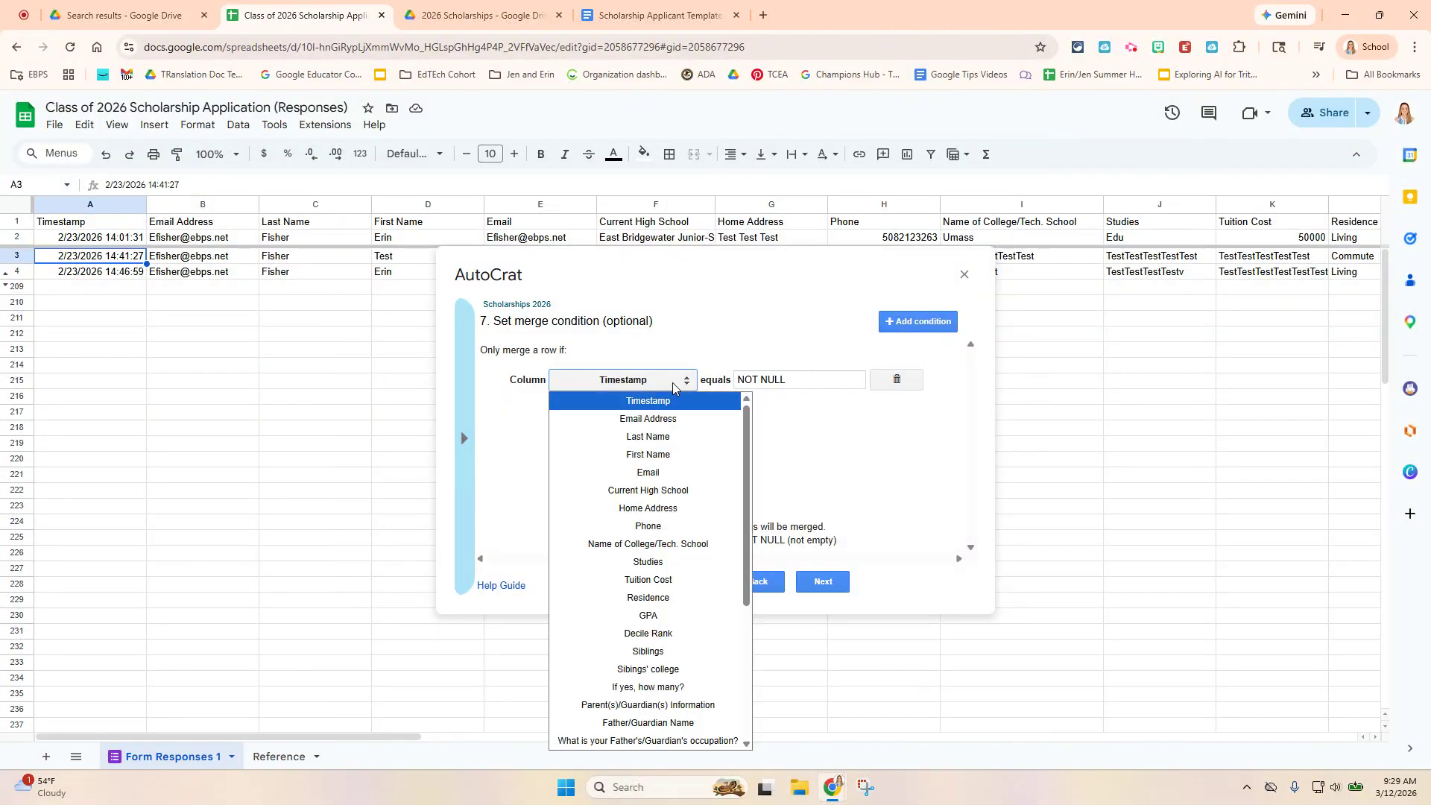
pyautogui.click(739, 304)
pyautogui.click(650, 383)
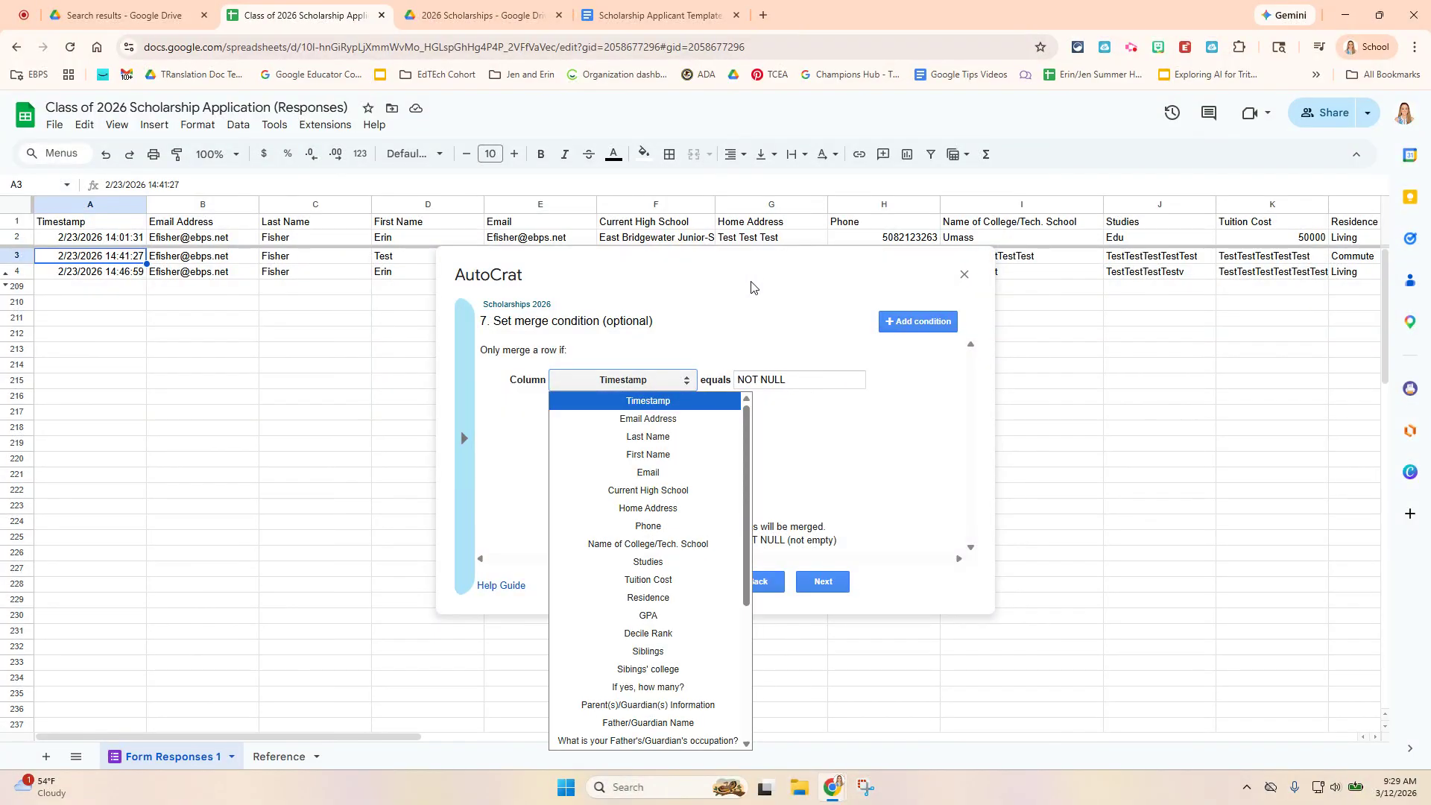
pyautogui.click(747, 304)
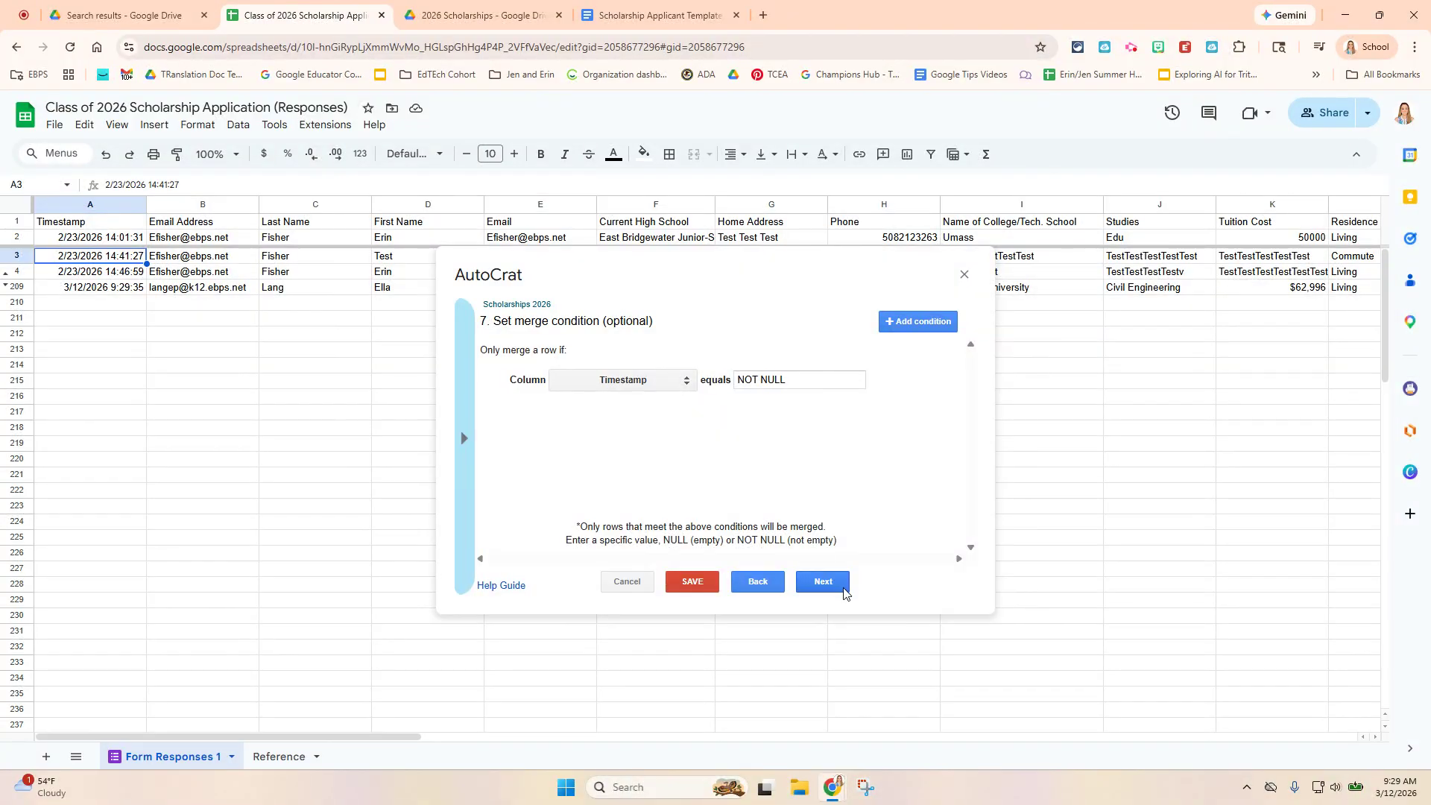
pyautogui.click(823, 582)
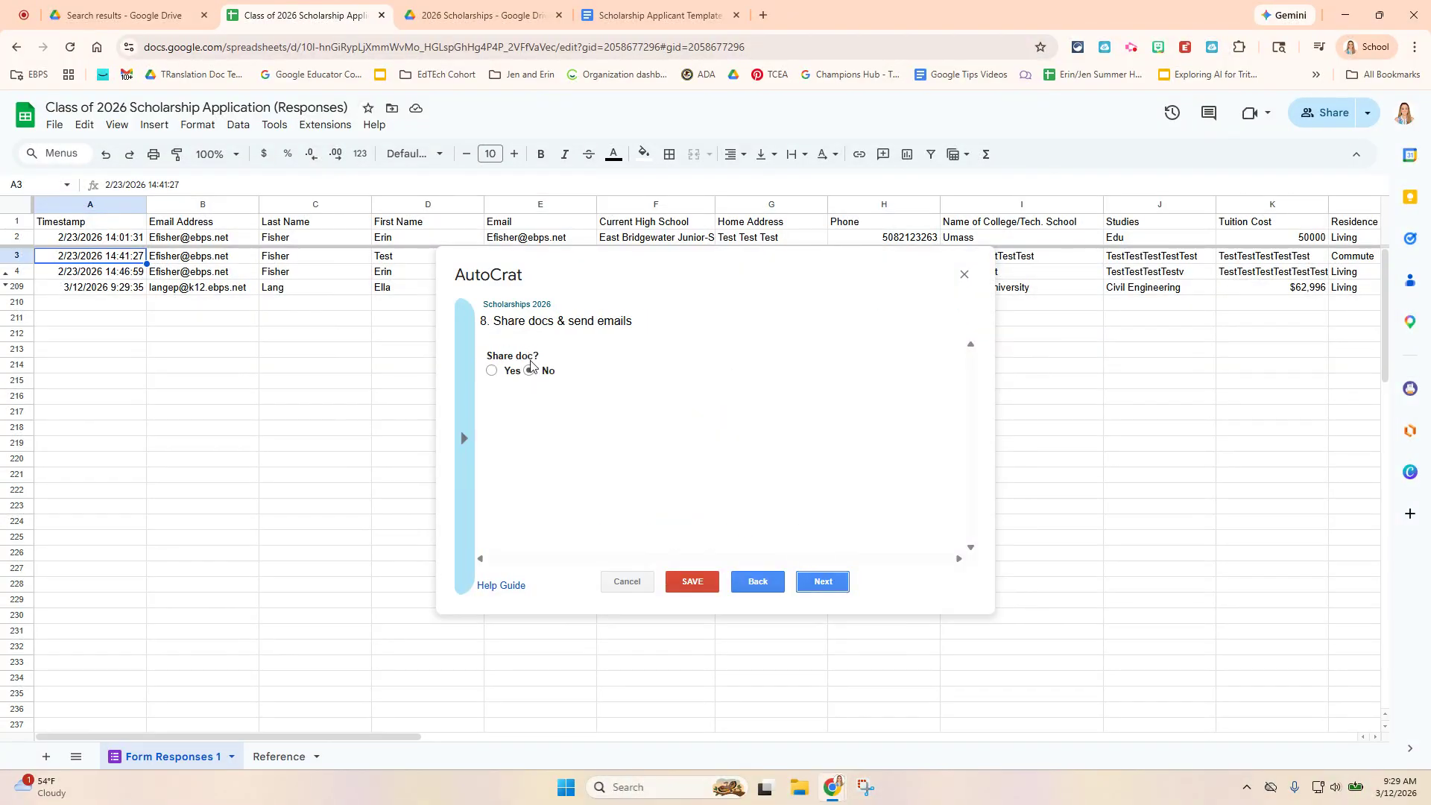
# Step: Set Share doc to Yes and review the PDF sharing, re-share, no-reply and email message options
pyautogui.click(493, 371)
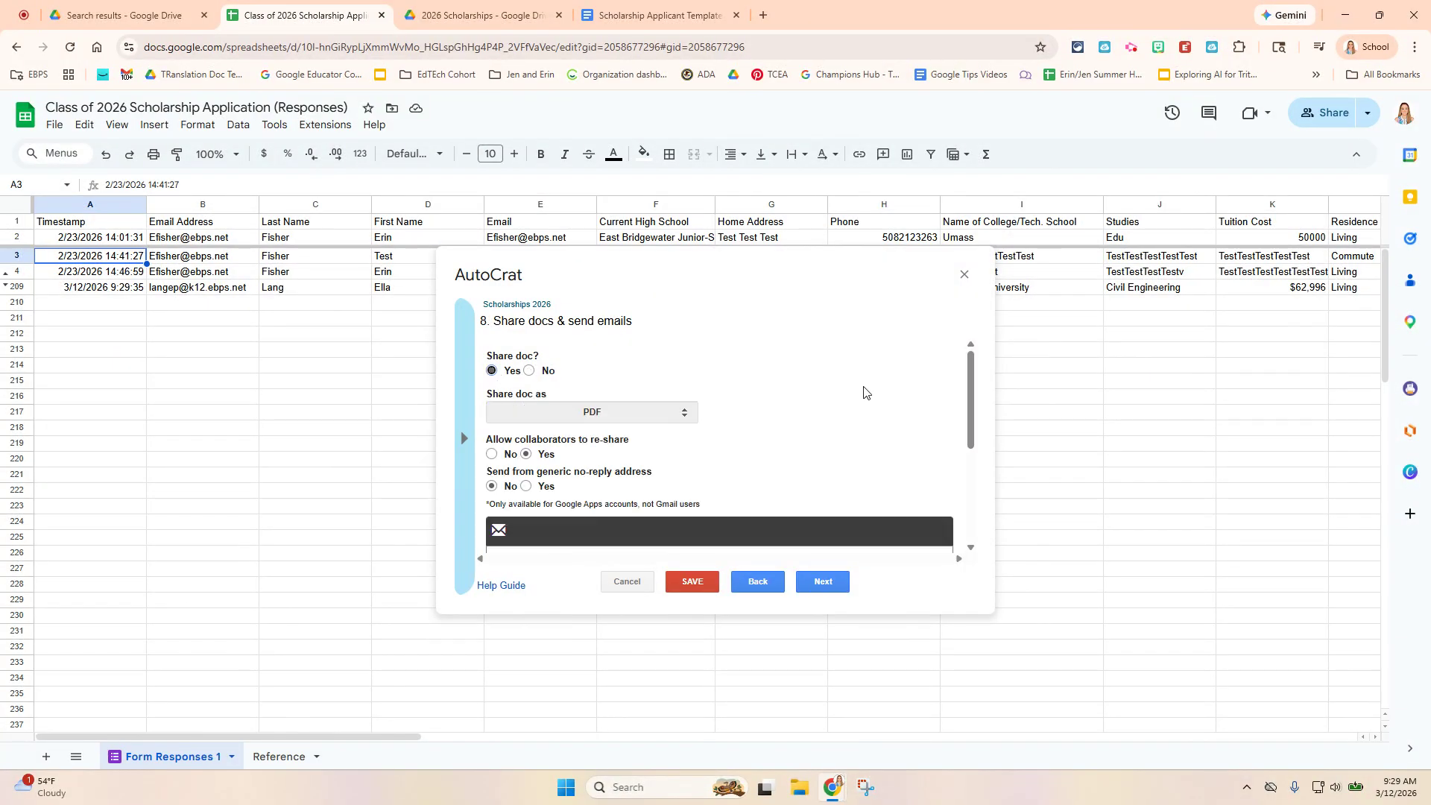
pyautogui.scroll(-2, 856, 392)
pyautogui.scroll(-1, 847, 521)
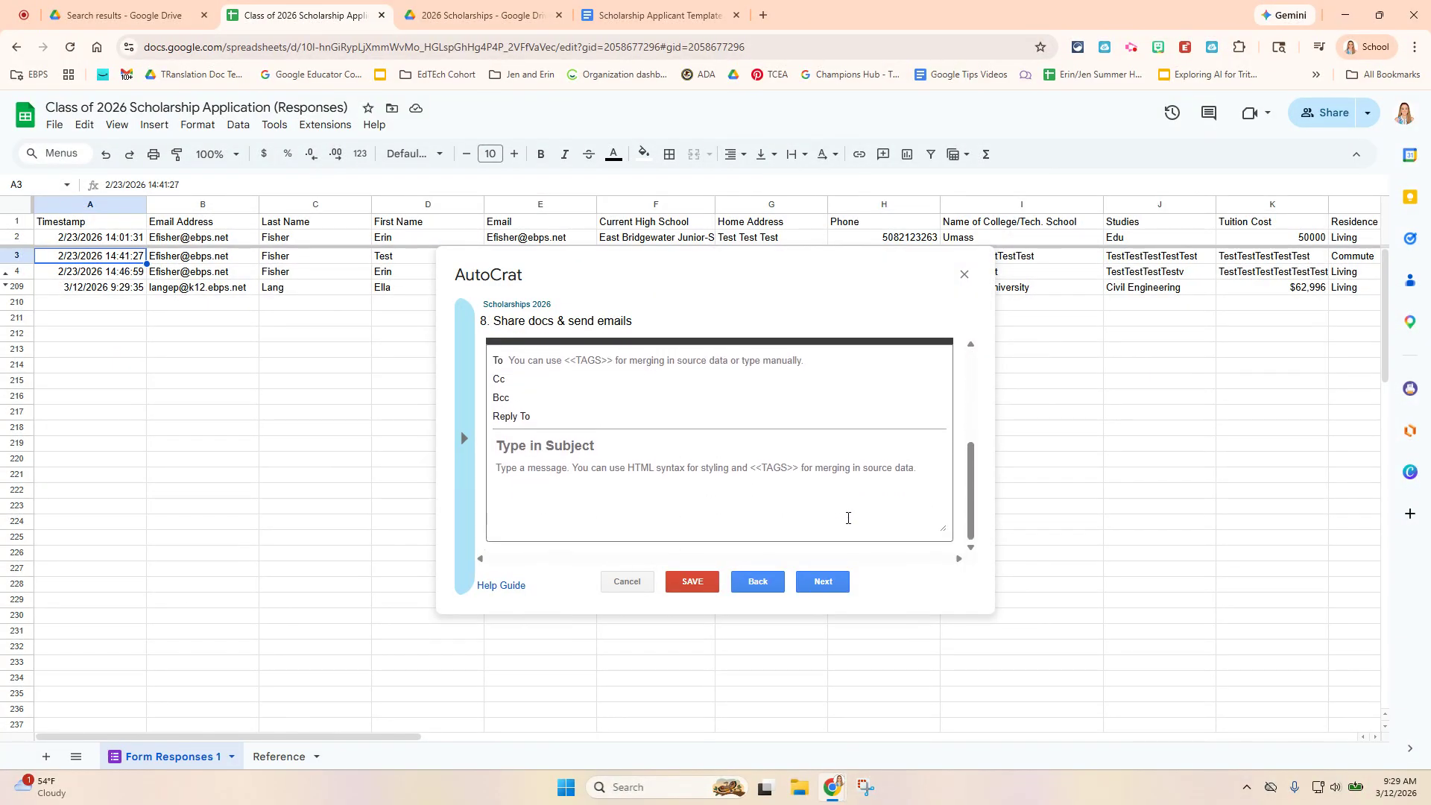
pyautogui.scroll(4, 863, 473)
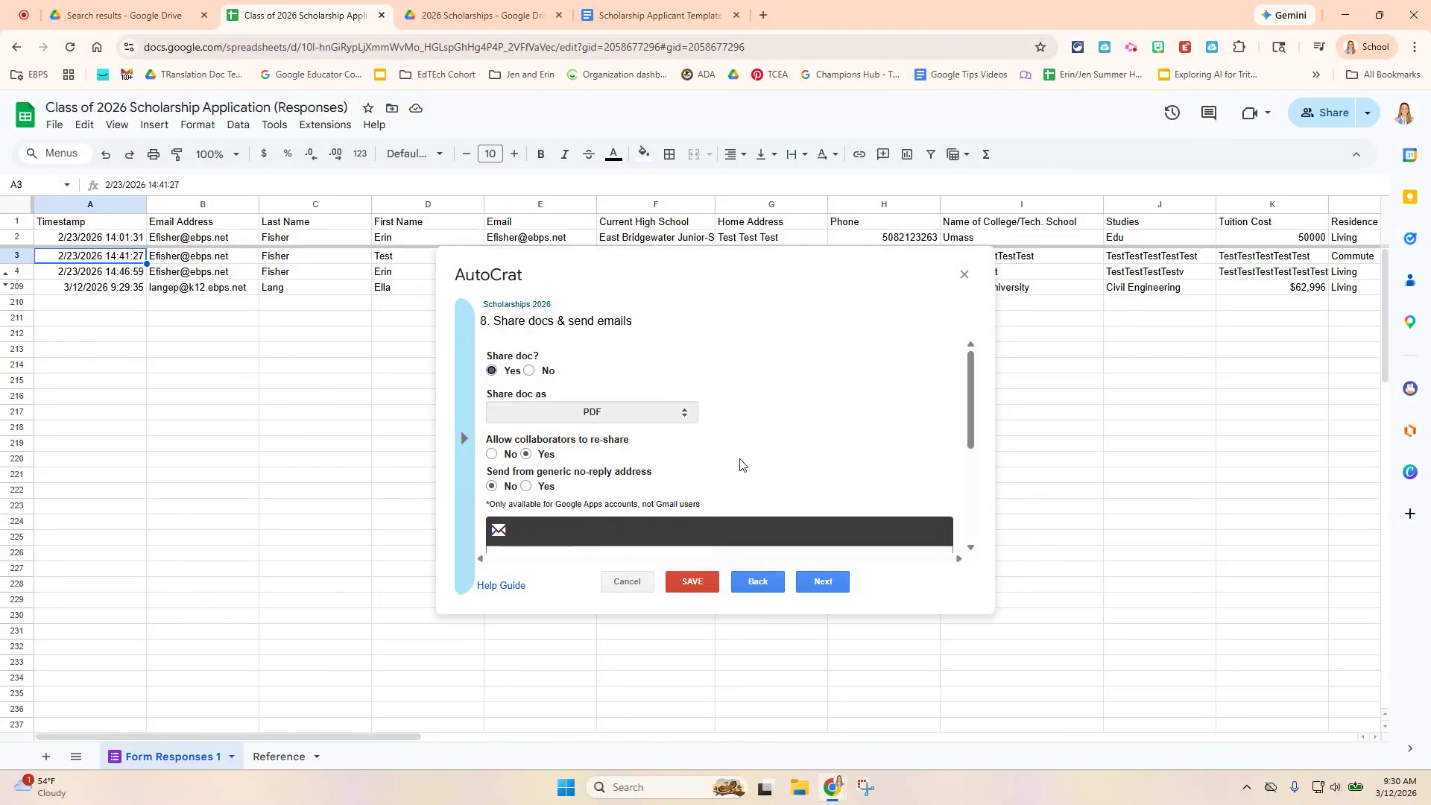
pyautogui.scroll(-3, 741, 463)
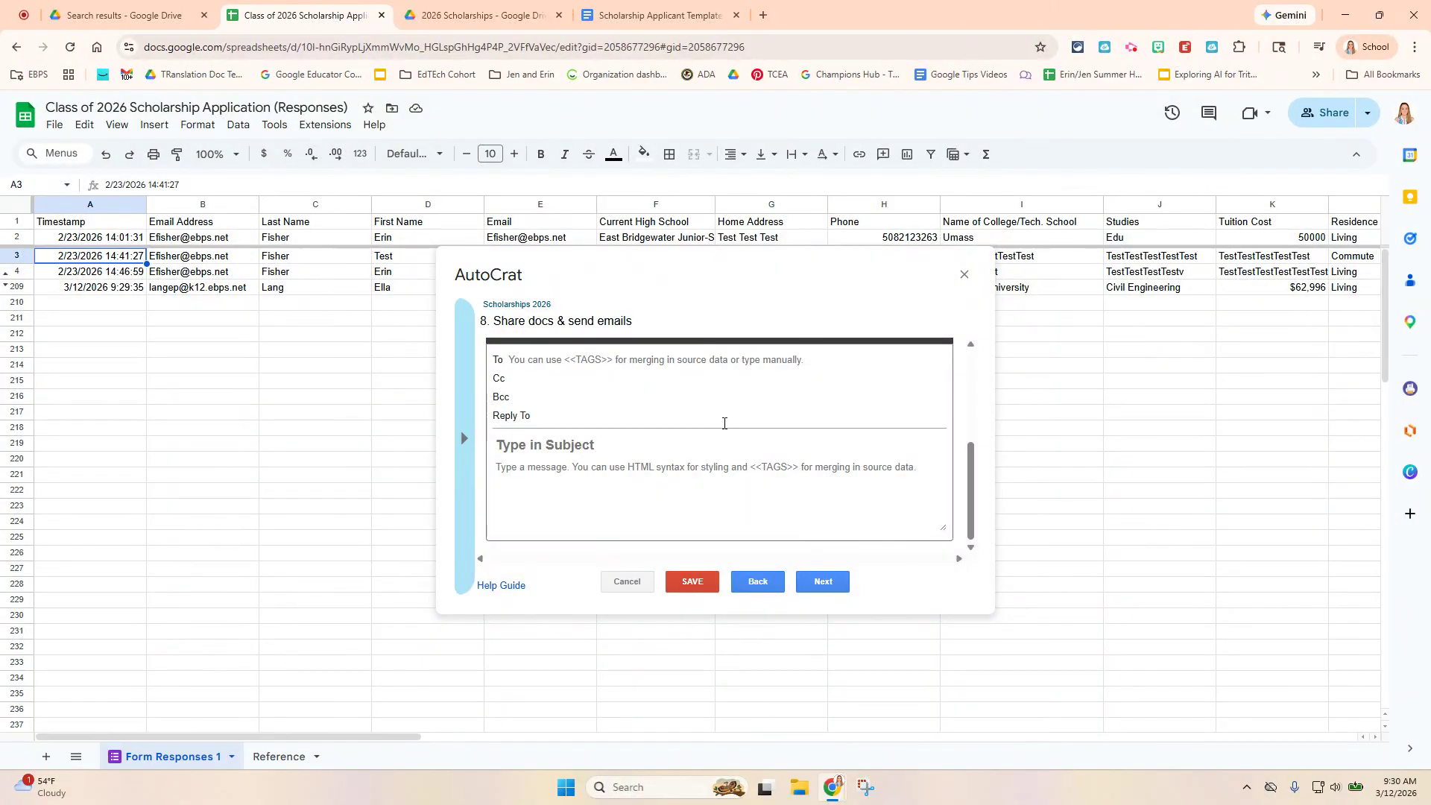
pyautogui.scroll(3, 723, 423)
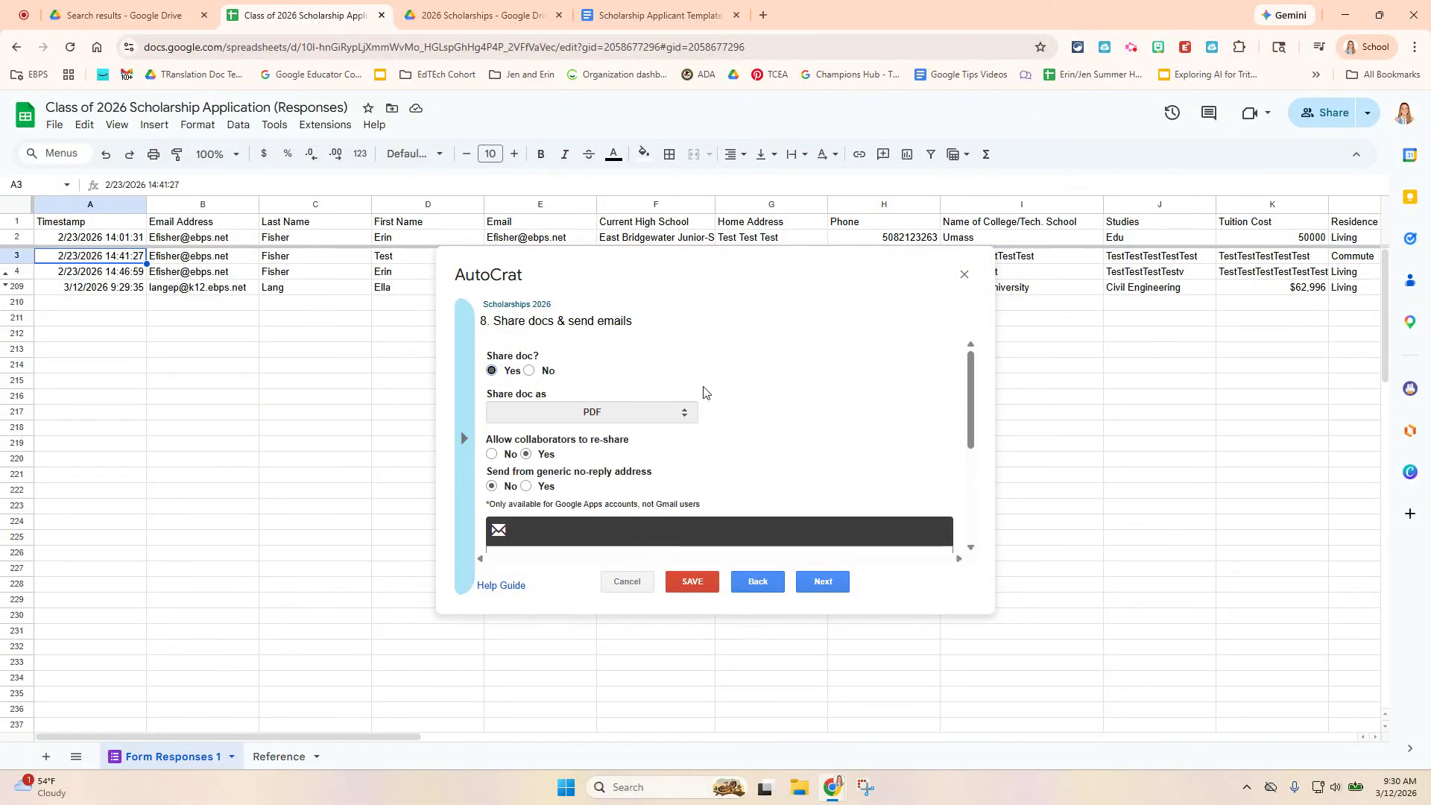
# Step: Set Share doc to No, continue to the job triggers, and save the Scholarships 2026 job, closing the AutoCrat dialog
pyautogui.click(529, 371)
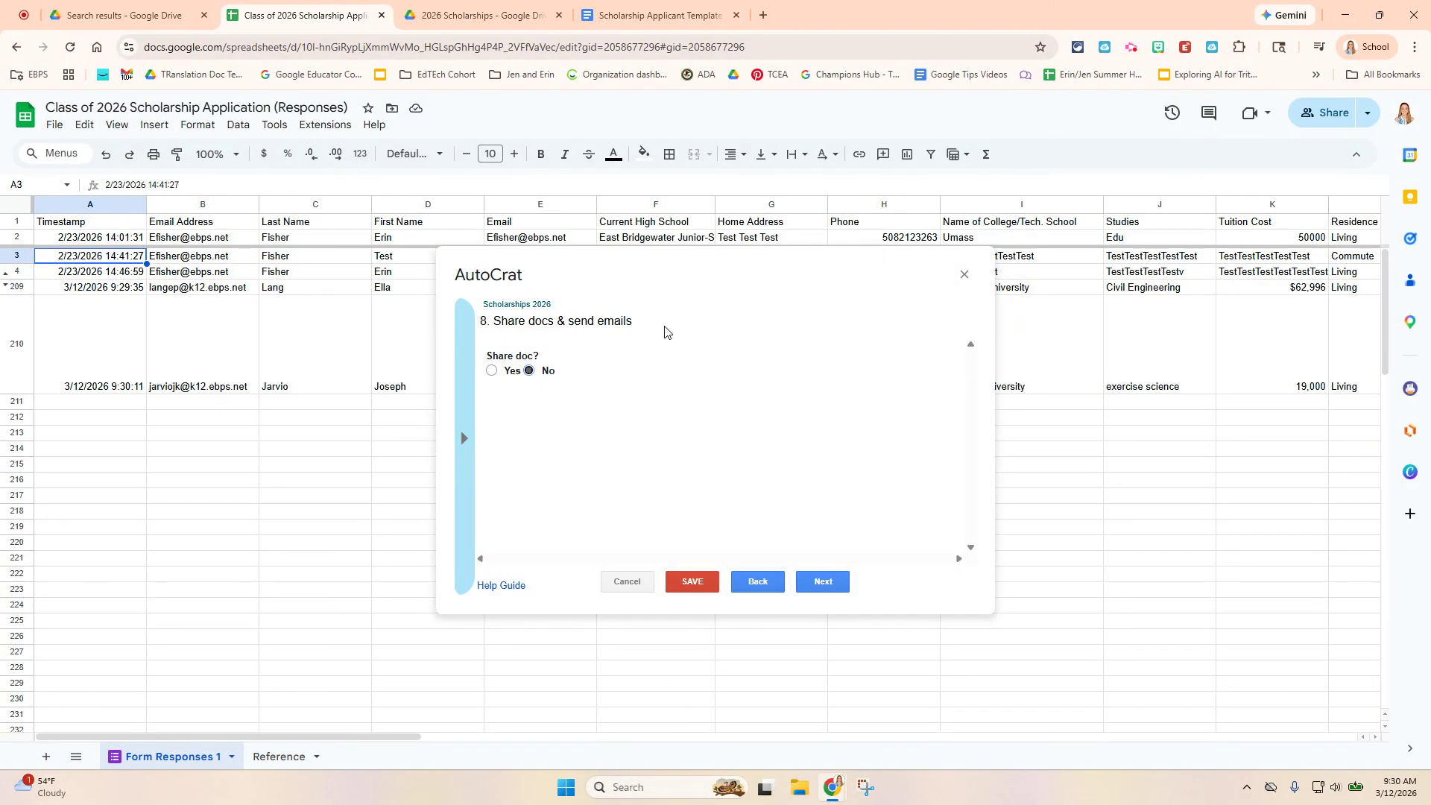
pyautogui.moveTo(649, 277); pyautogui.dragTo(344, 269)
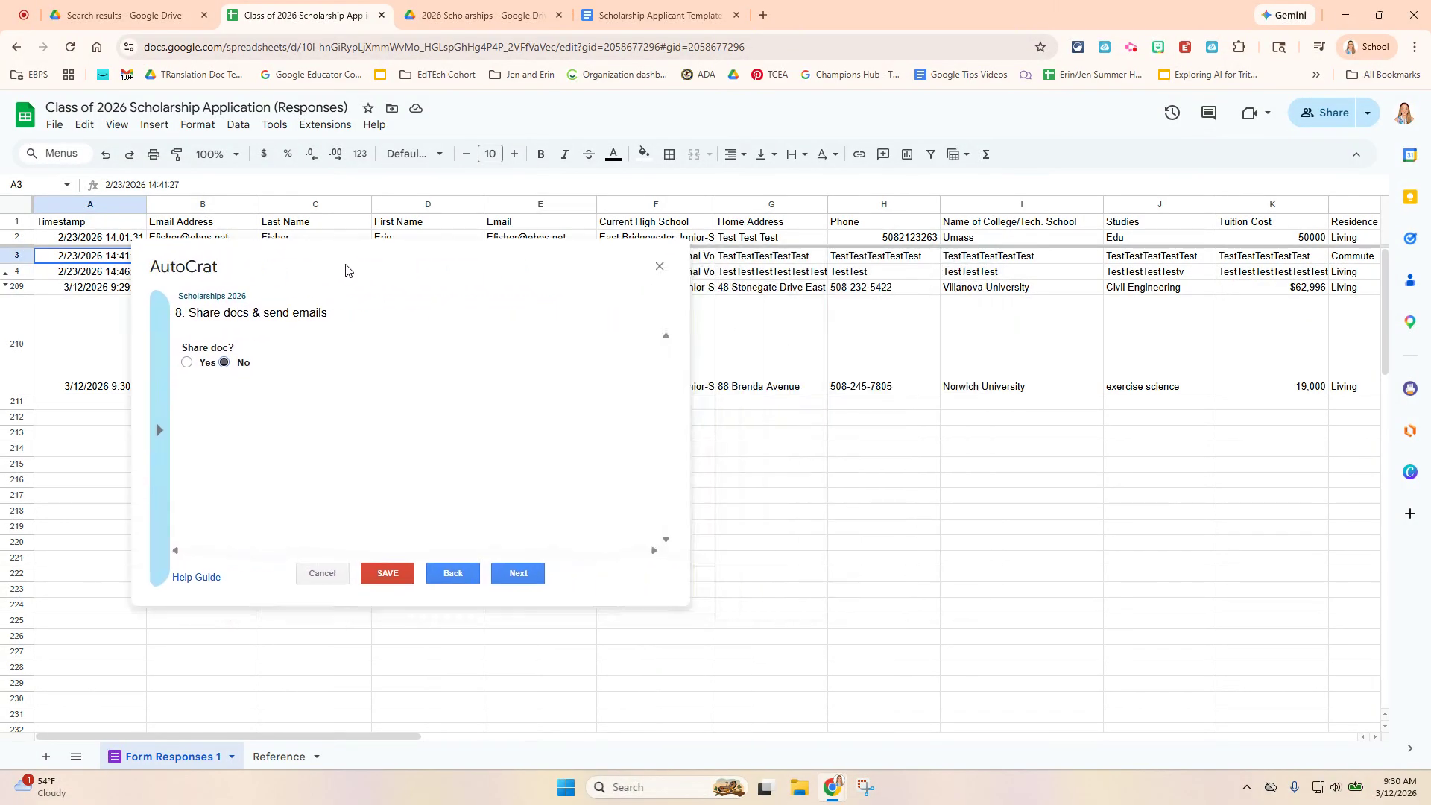
pyautogui.click(529, 578)
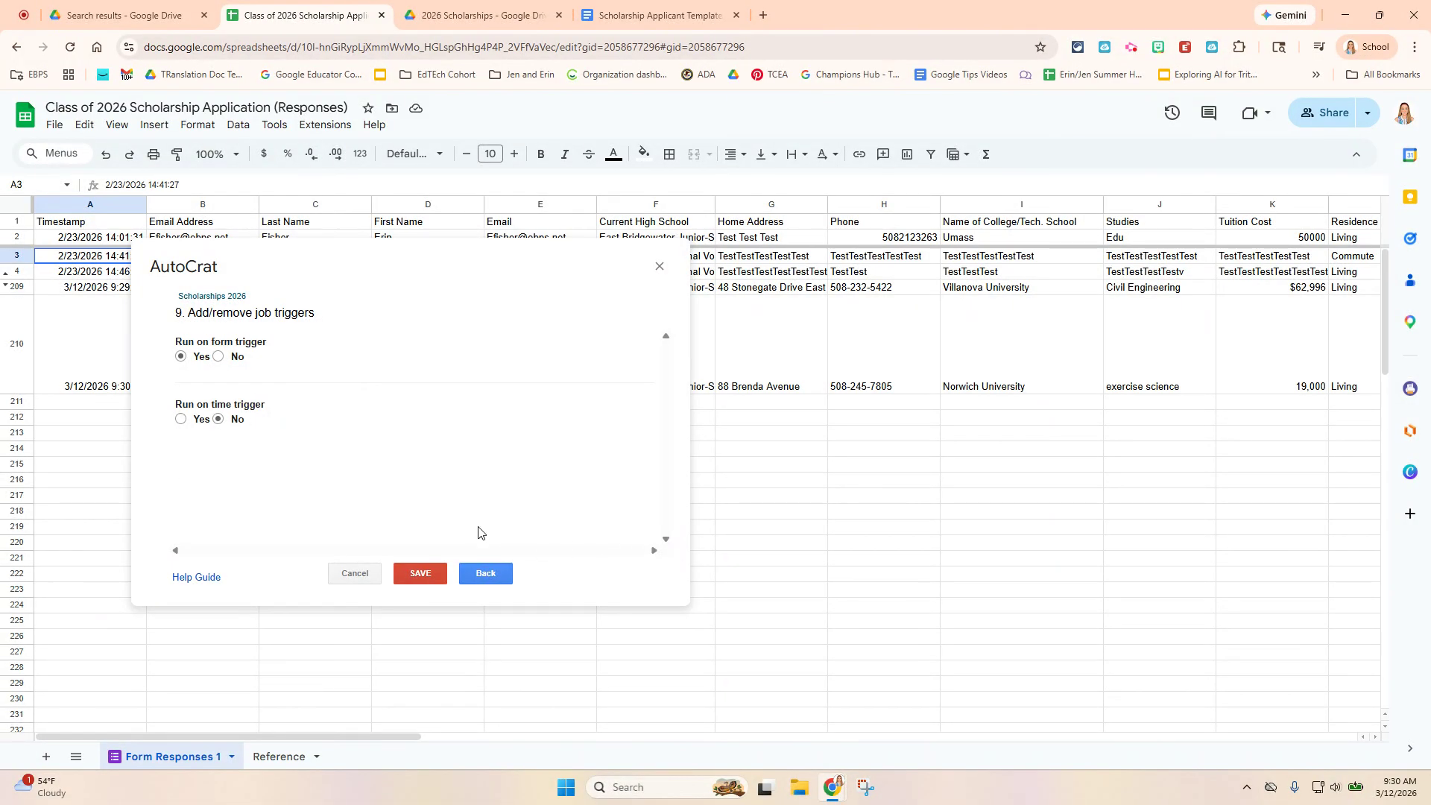
pyautogui.click(419, 581)
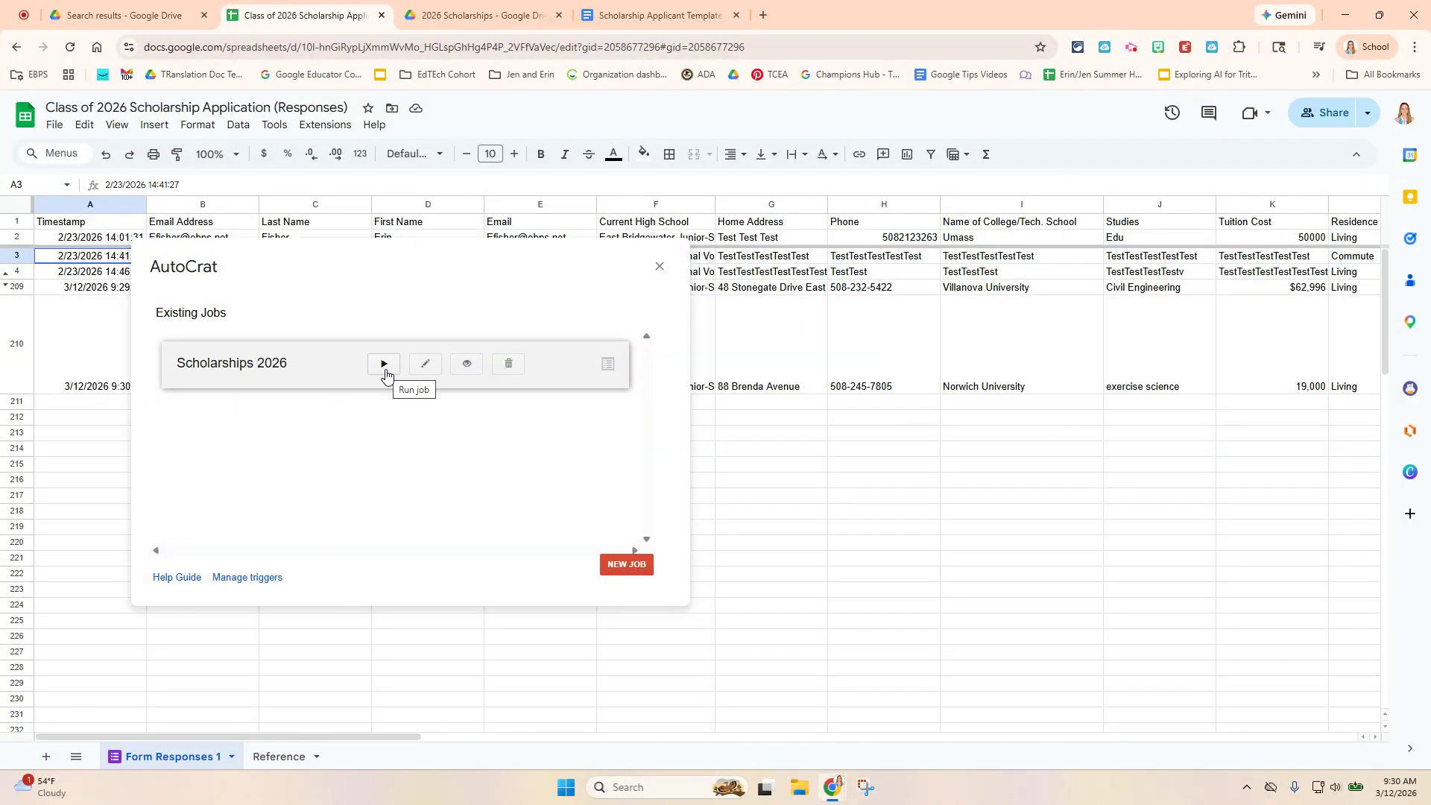
pyautogui.click(659, 268)
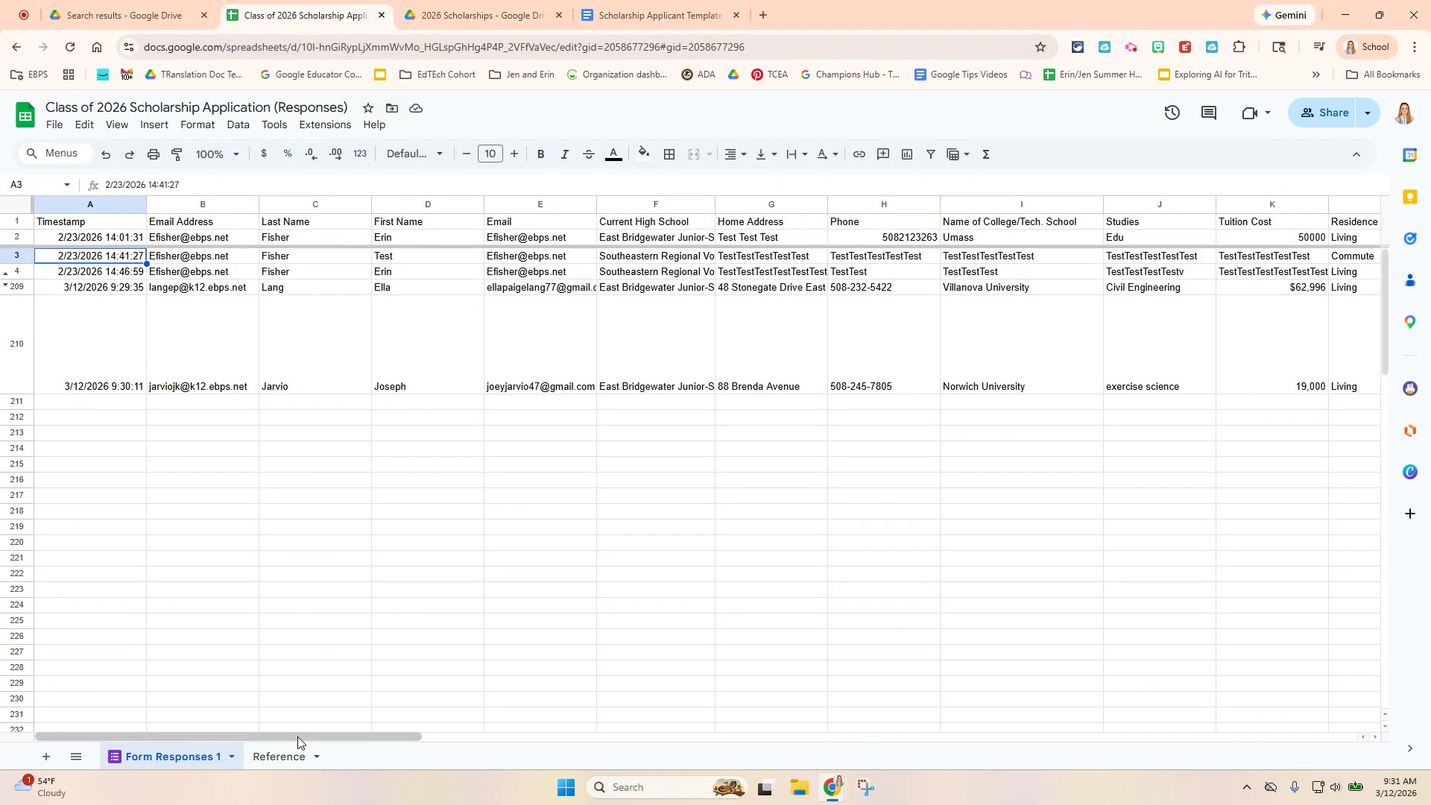
# Step: Examine the merged document ID, URL, link and merge status columns for the form responses, including the newest entry in row 210
pyautogui.moveTo(297, 737); pyautogui.dragTo(1355, 705)
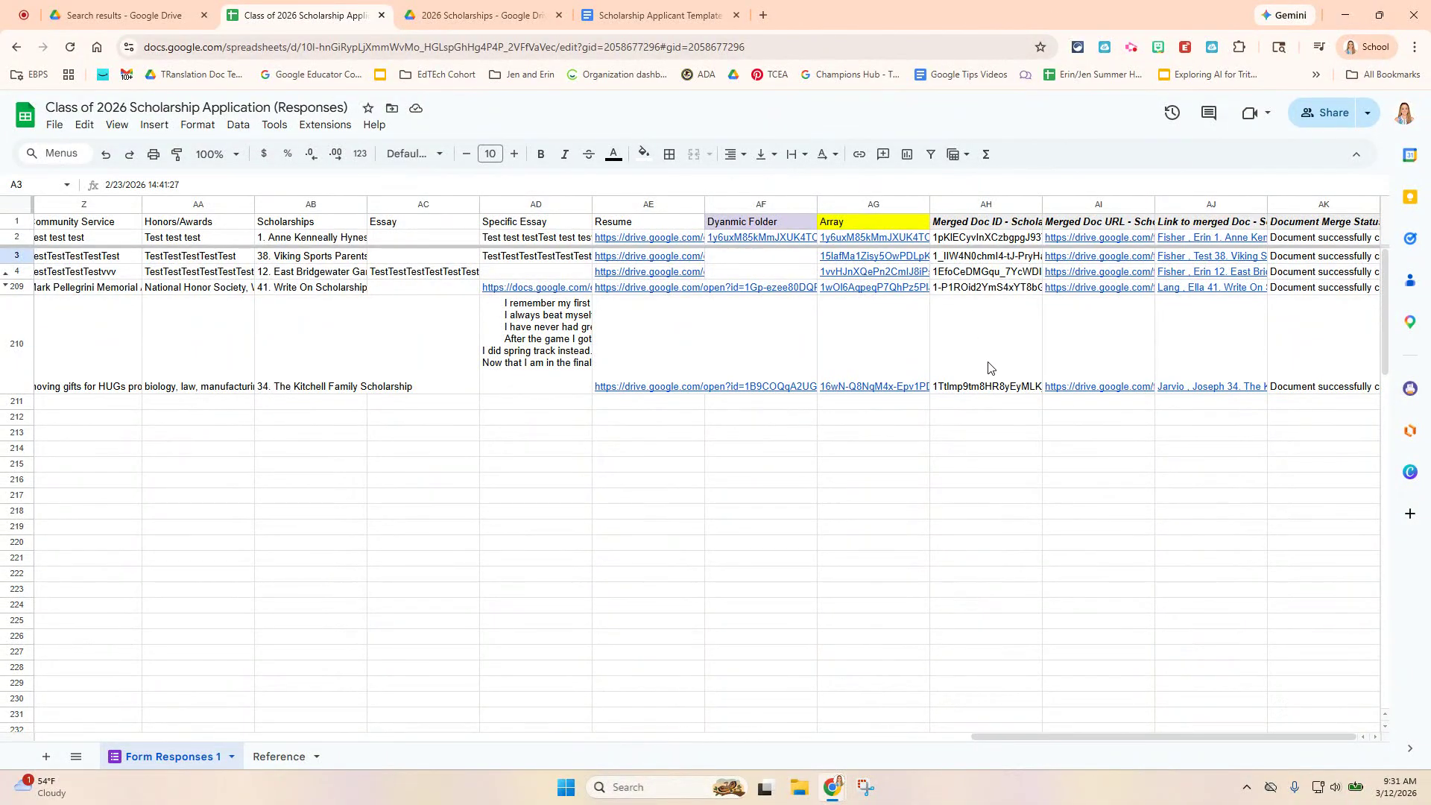
pyautogui.click(990, 391)
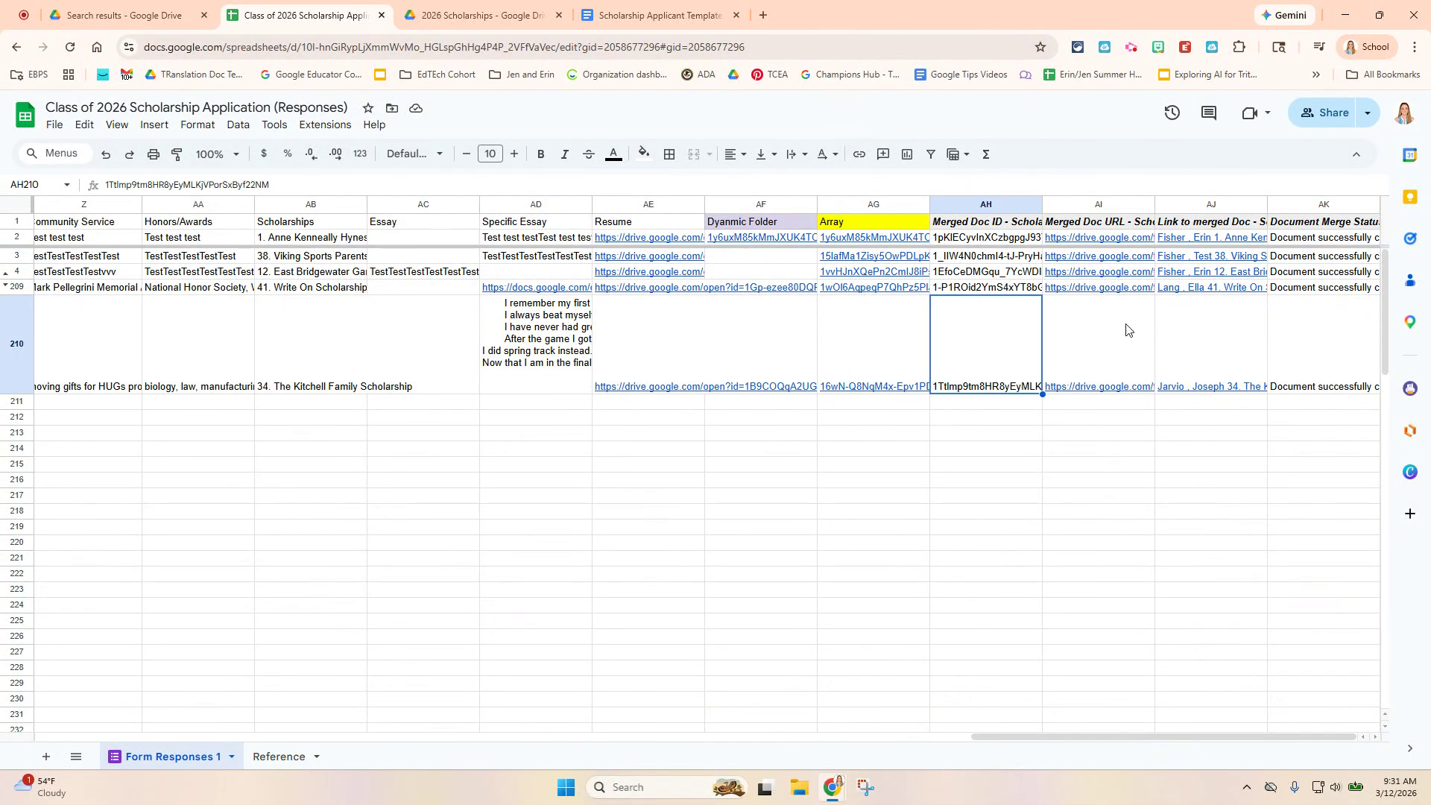
pyautogui.click(1087, 382)
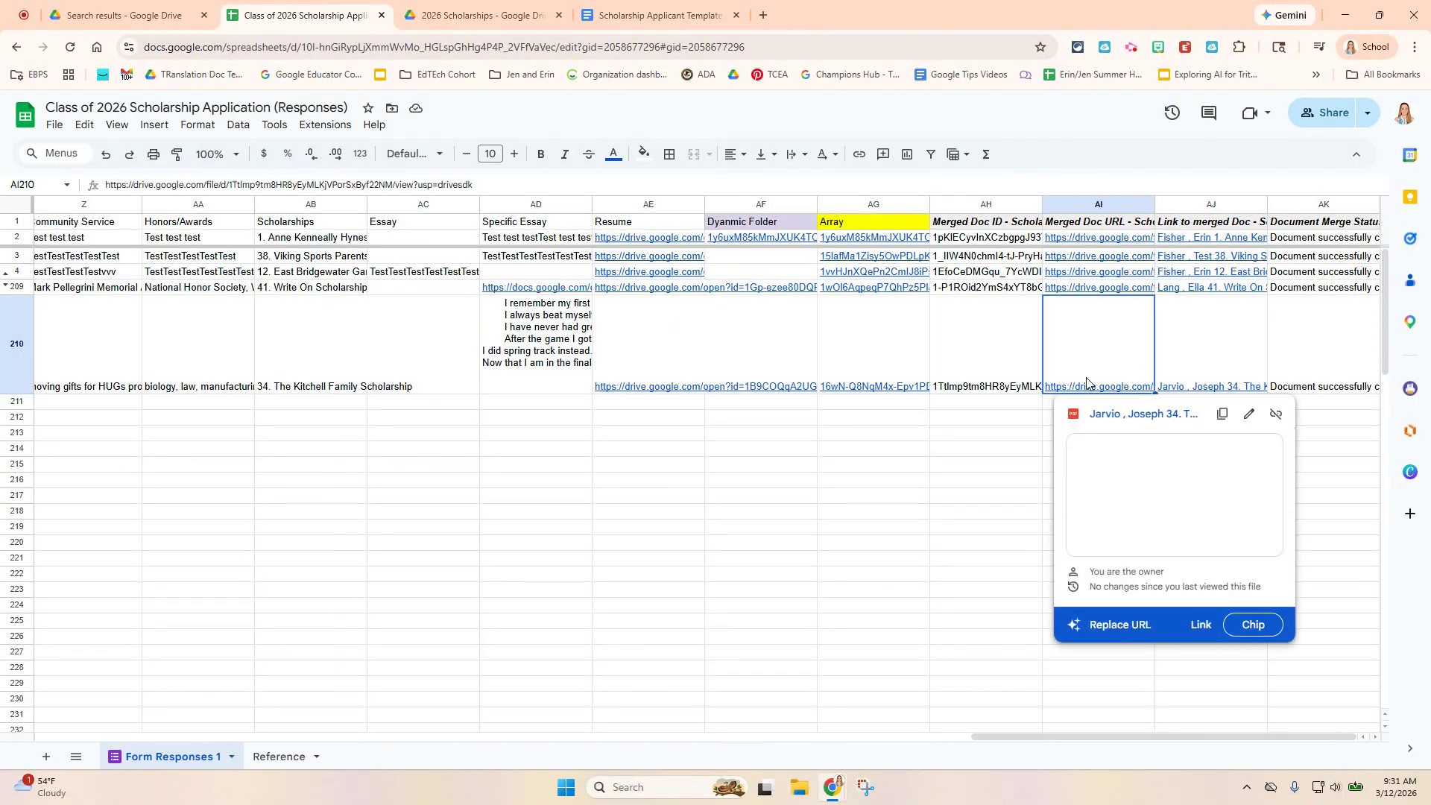
pyautogui.click(1094, 258)
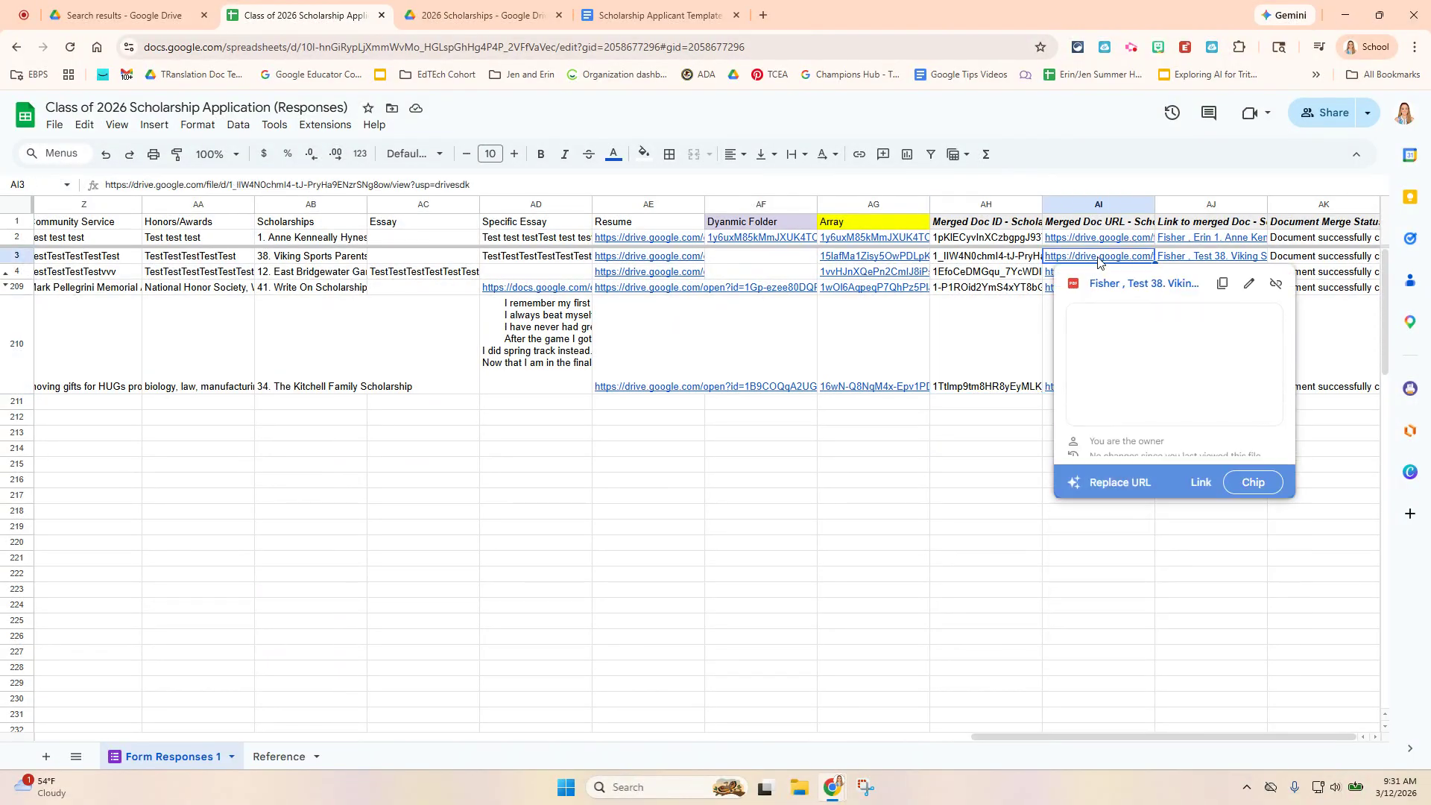
pyautogui.click(873, 699)
pyautogui.click(1235, 391)
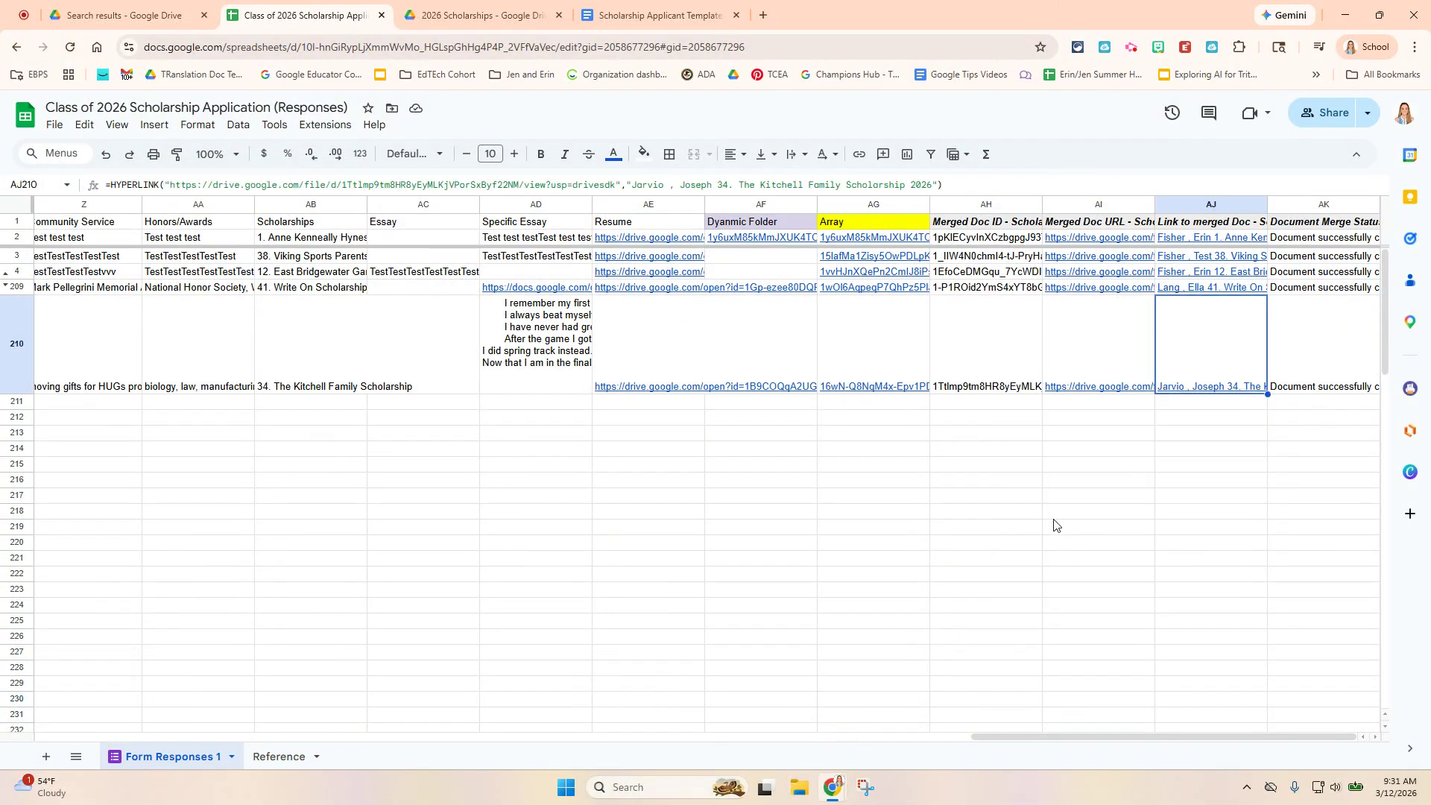
pyautogui.click(983, 542)
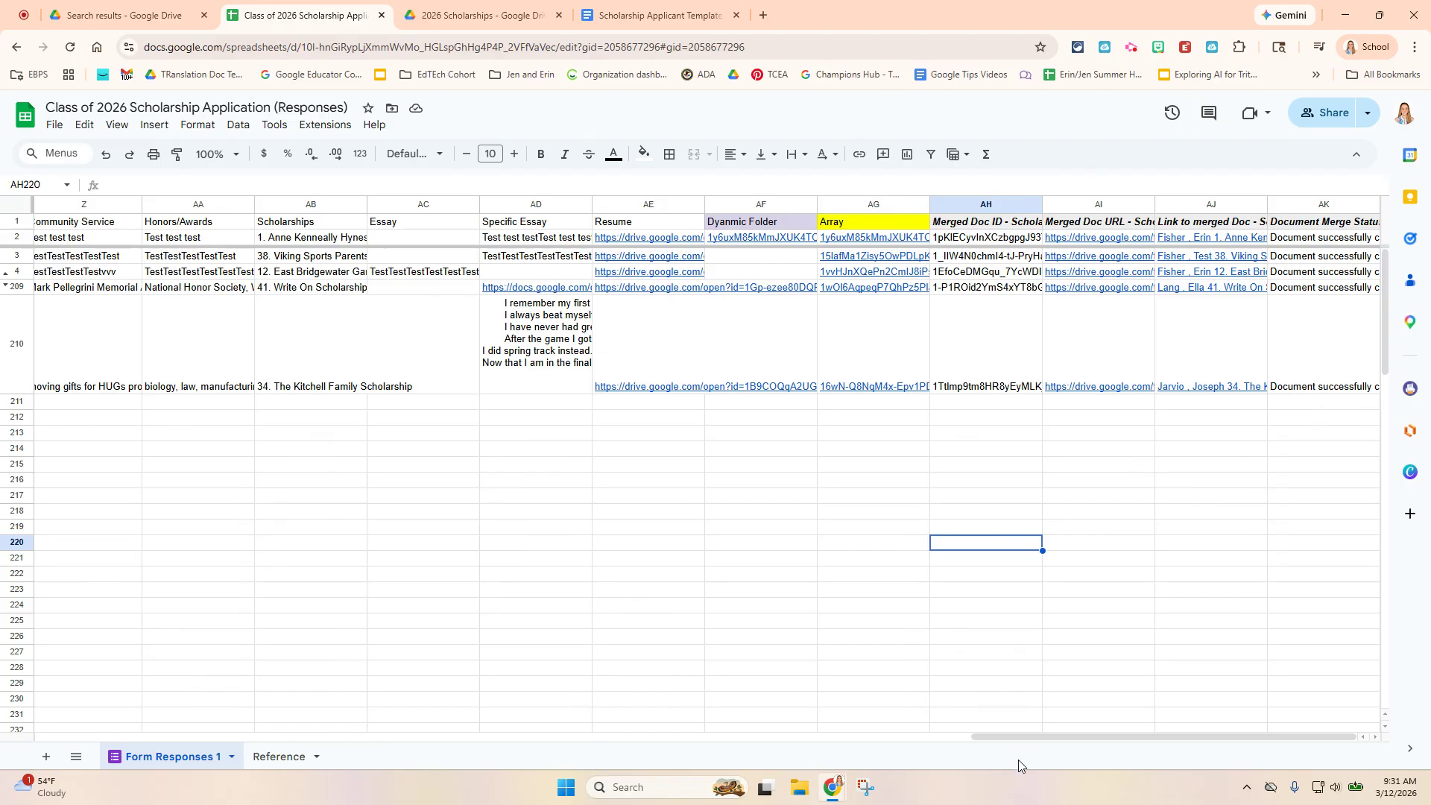
pyautogui.moveTo(1014, 737); pyautogui.dragTo(1080, 733)
pyautogui.click(469, 574)
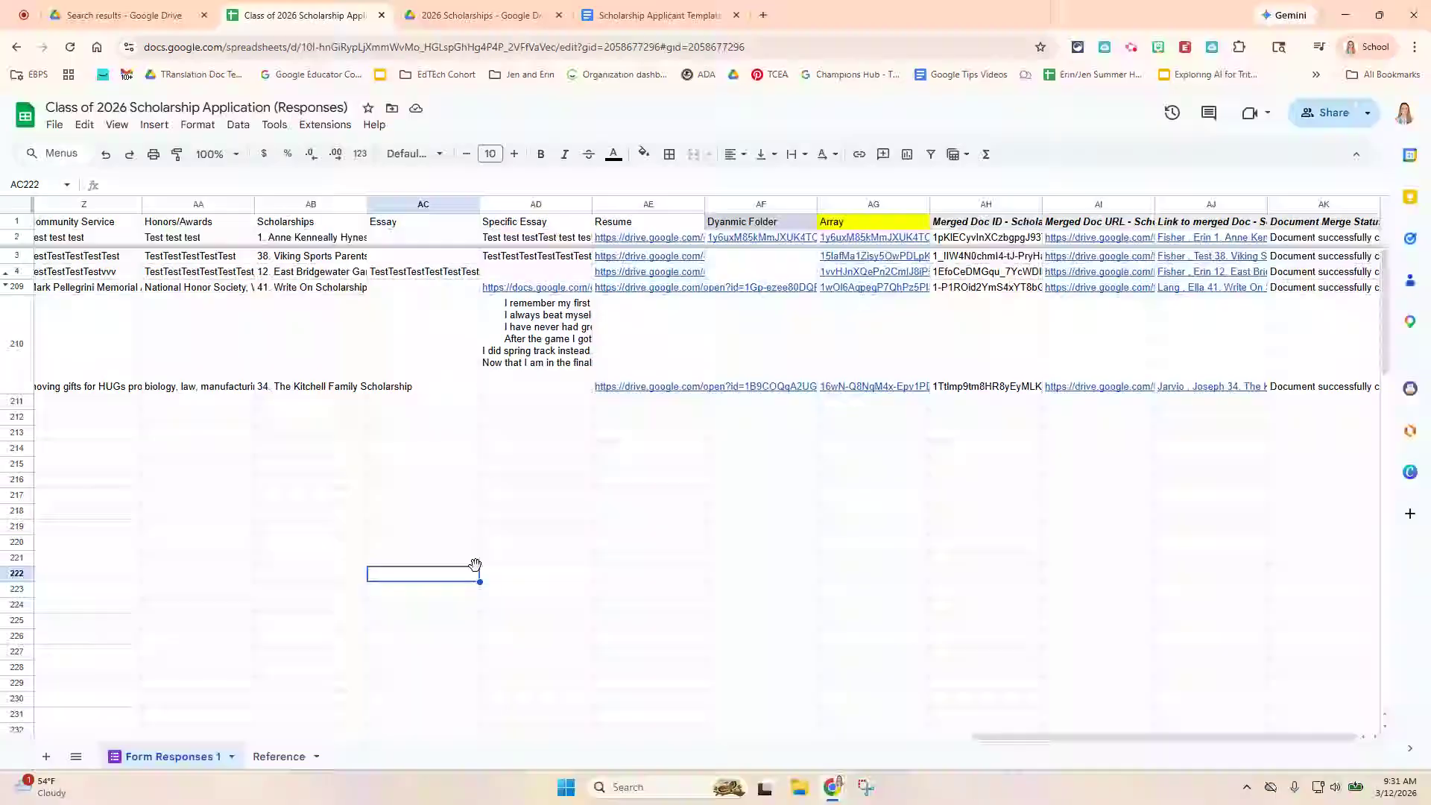